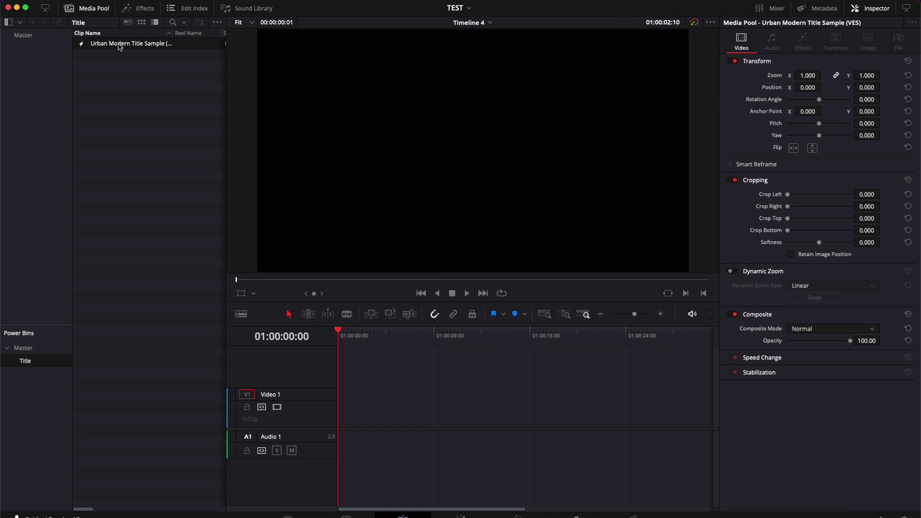
Step: Drag the Urban Modern Title Sample from the Media Pool onto Video 1 in TEST
drag(119, 46, 343, 418)
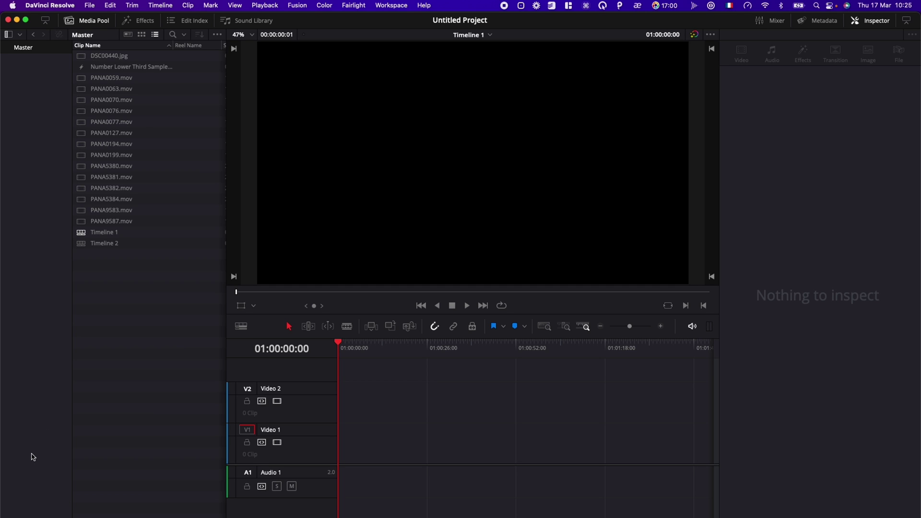
Step: Turn on Show Power Bins from the View menu to reveal the Power Bins panel
click(235, 6)
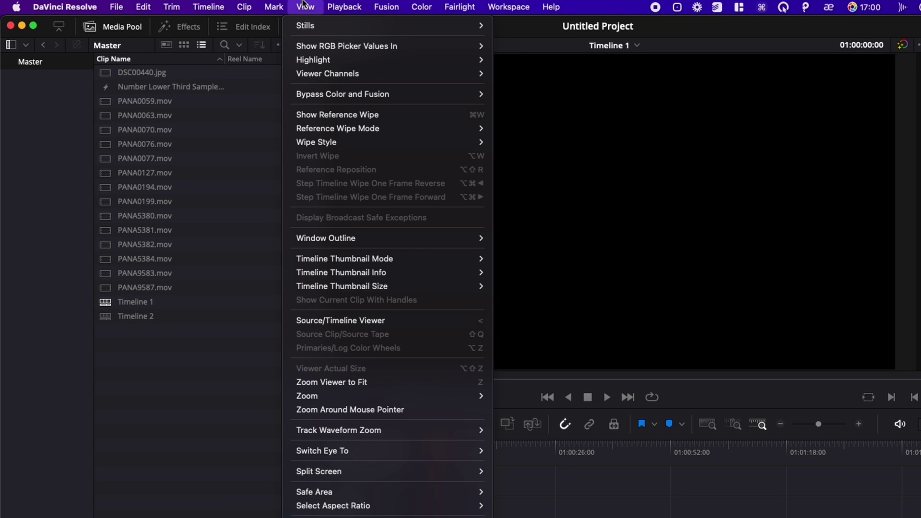
scroll(369, 358, down, 3)
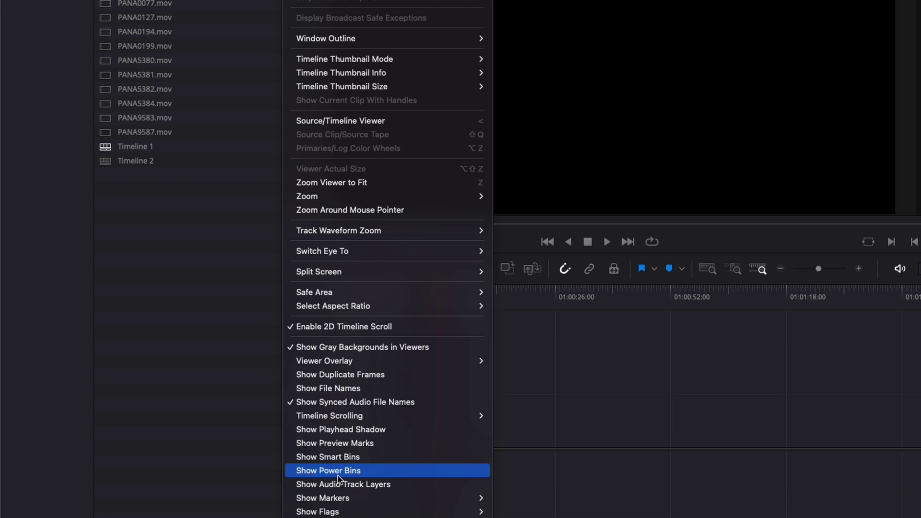
click(338, 470)
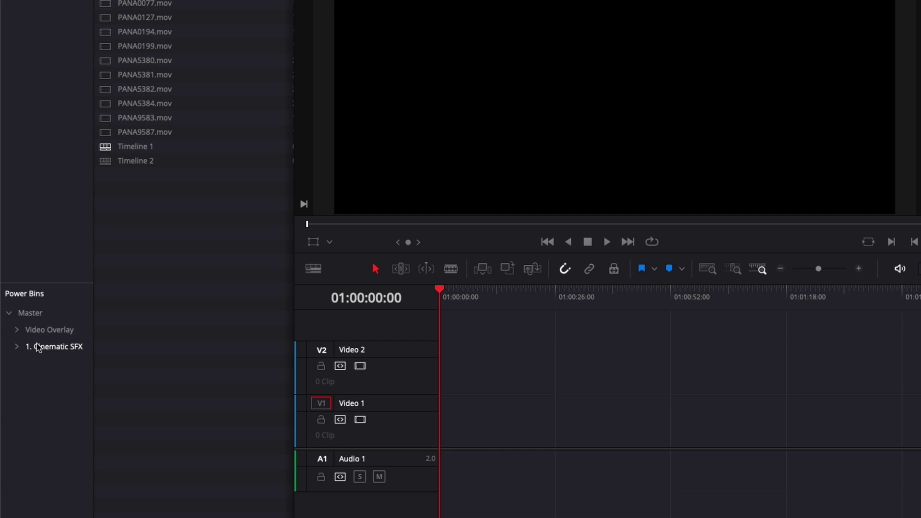
click(9, 314)
click(9, 313)
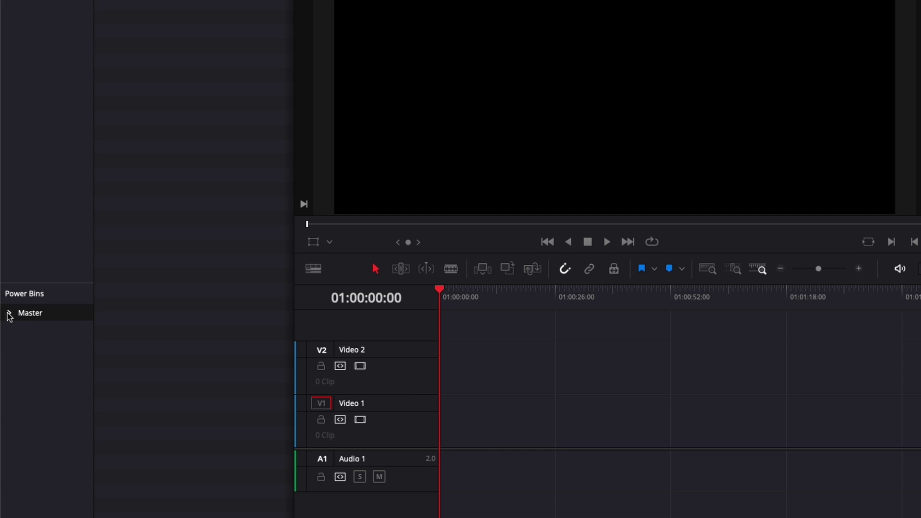
click(9, 314)
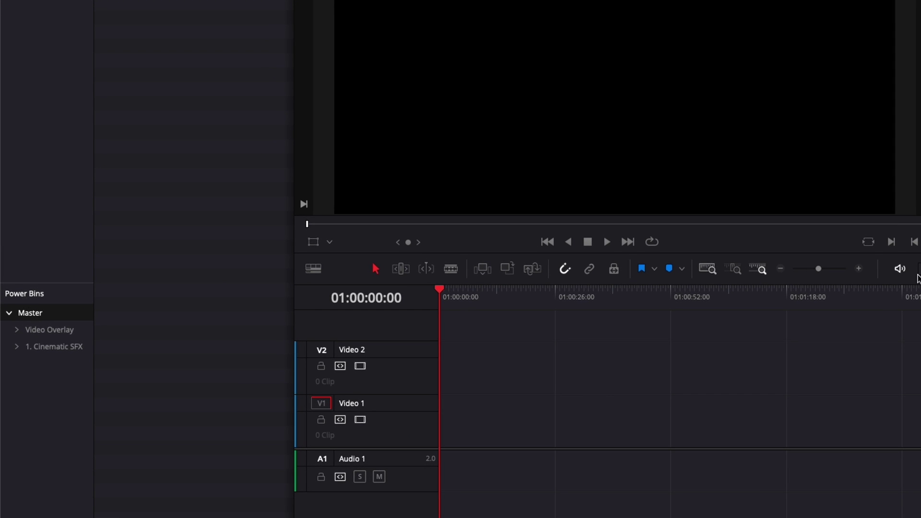
click(882, 511)
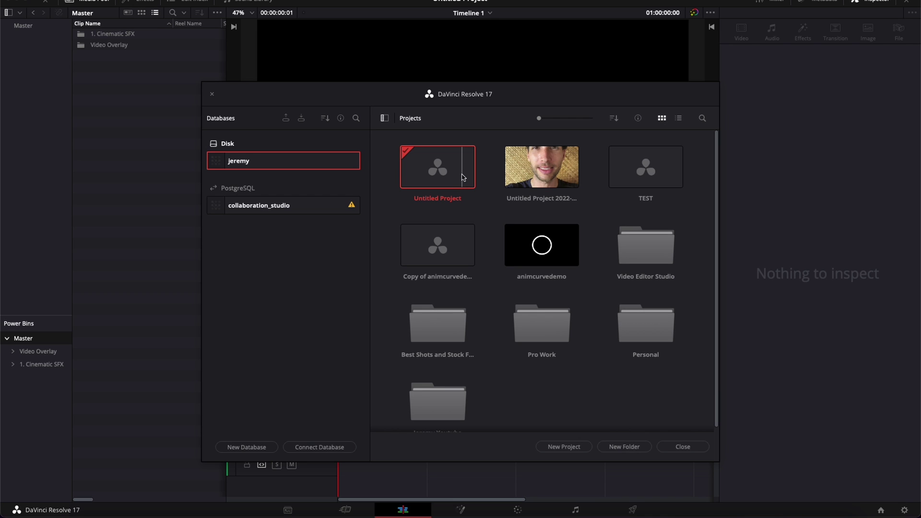
double_click(435, 256)
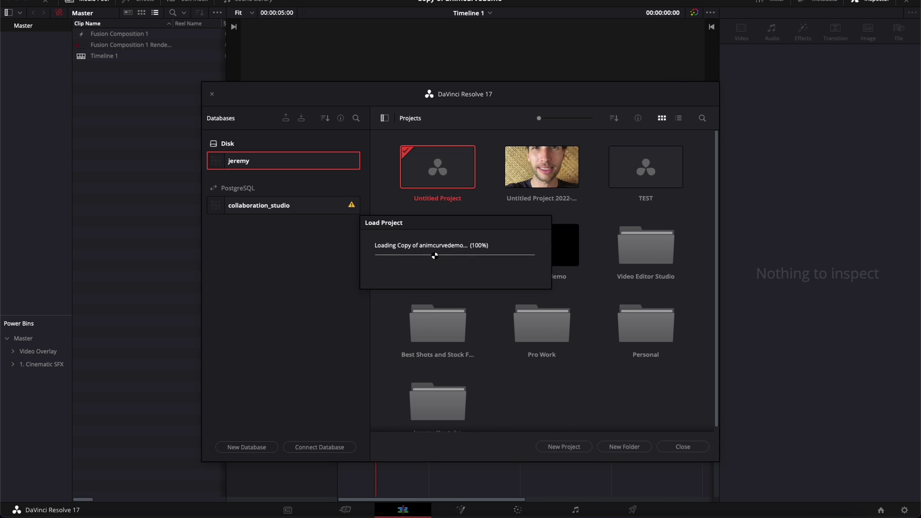
mouse_move(368, 328)
mouse_down()
mouse_move(359, 329)
mouse_move(382, 330)
mouse_up()
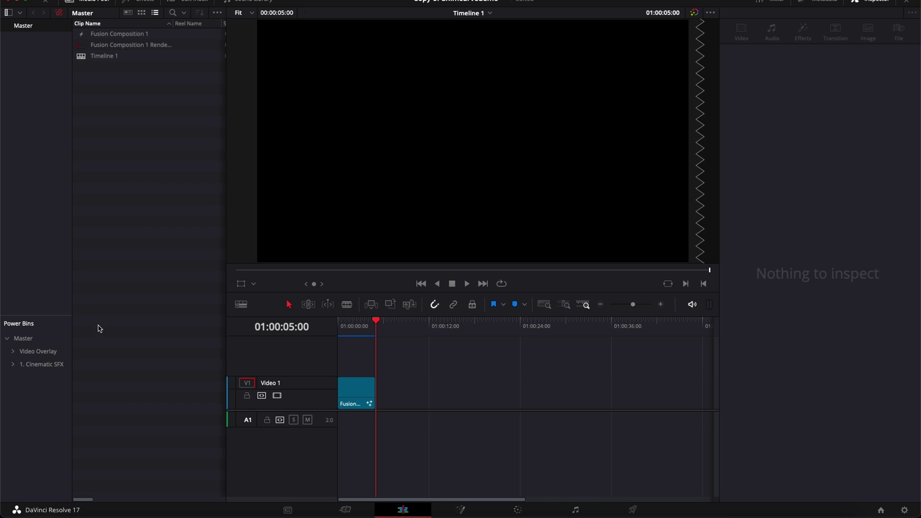
click(41, 352)
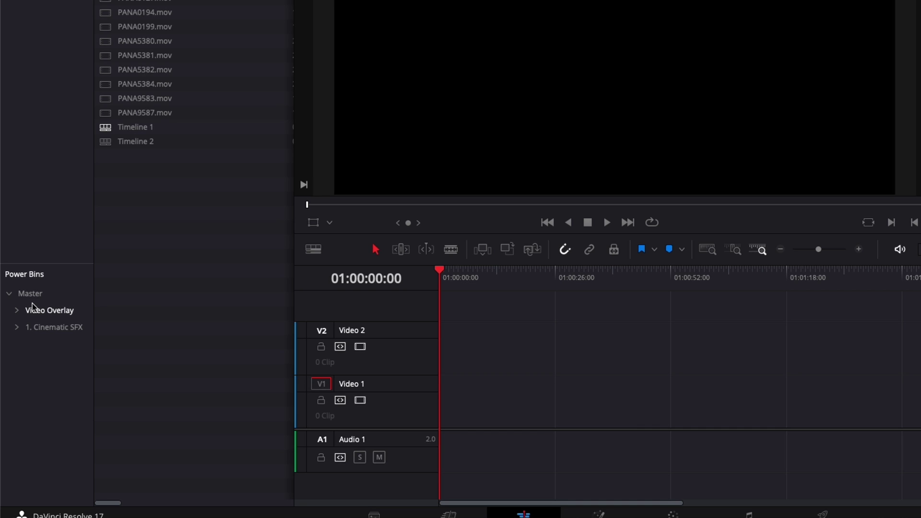
click(9, 296)
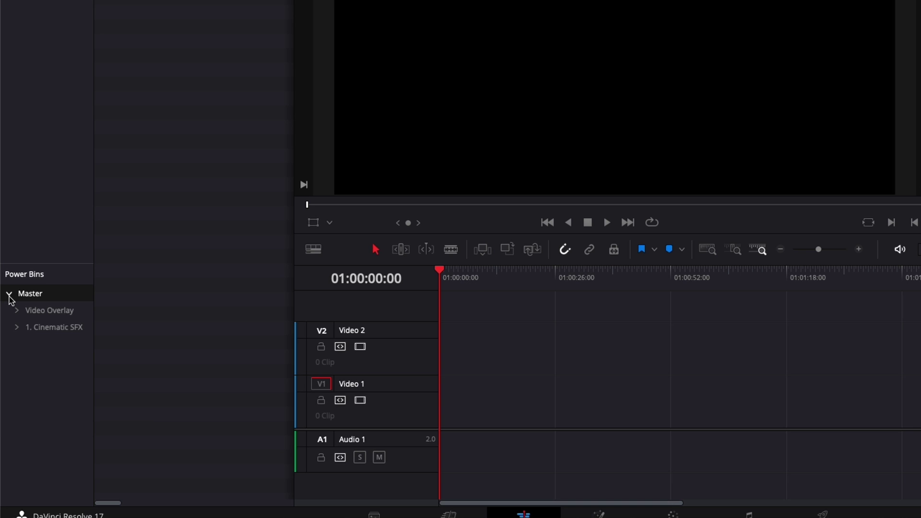
click(102, 499)
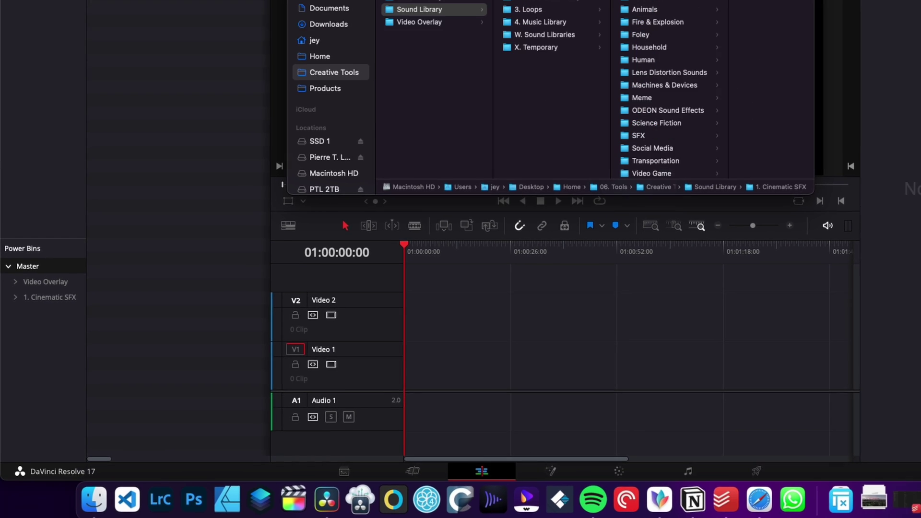
drag(459, 45, 396, 169)
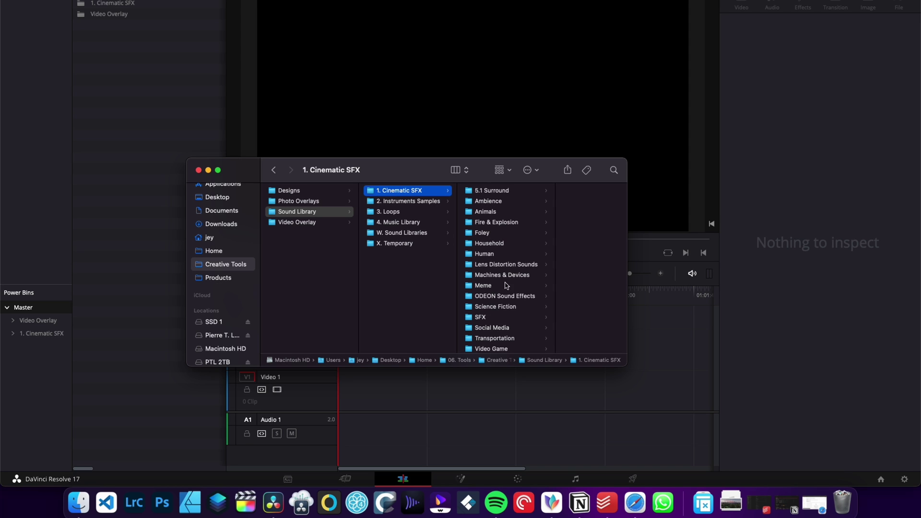
click(45, 346)
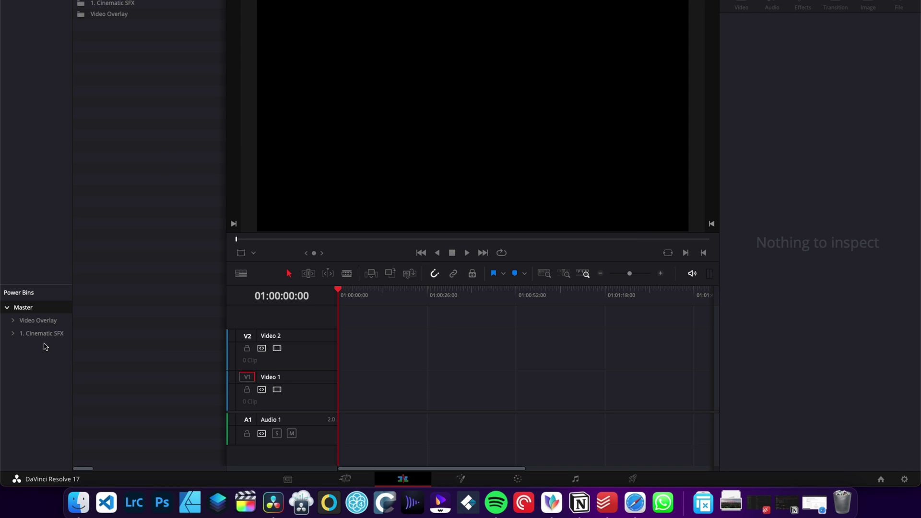
Step: Remove the Video Overlay and 1. Cinematic SFX power bins and confirm the removal
click(42, 320)
right_click(42, 320)
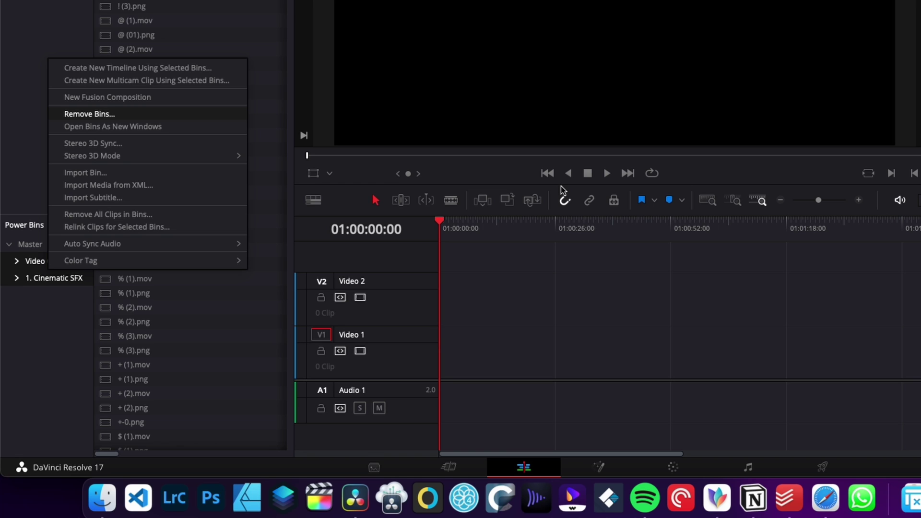
key(Return)
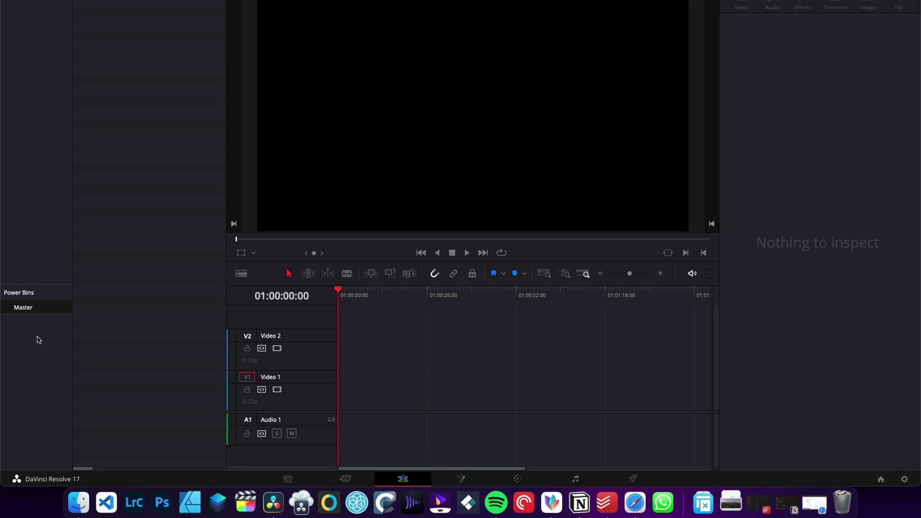
Step: Open Finder and browse the Creative Tools folders, ending back in Video Overlay
click(78, 504)
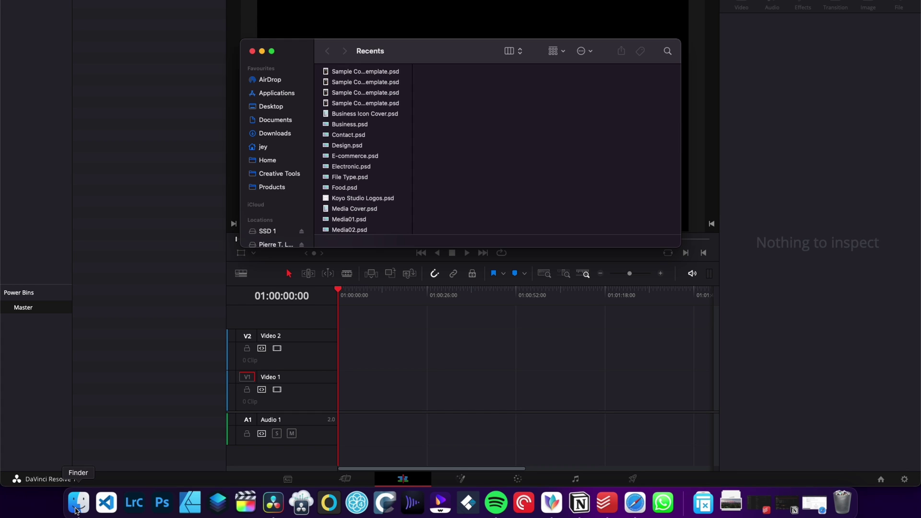
click(272, 175)
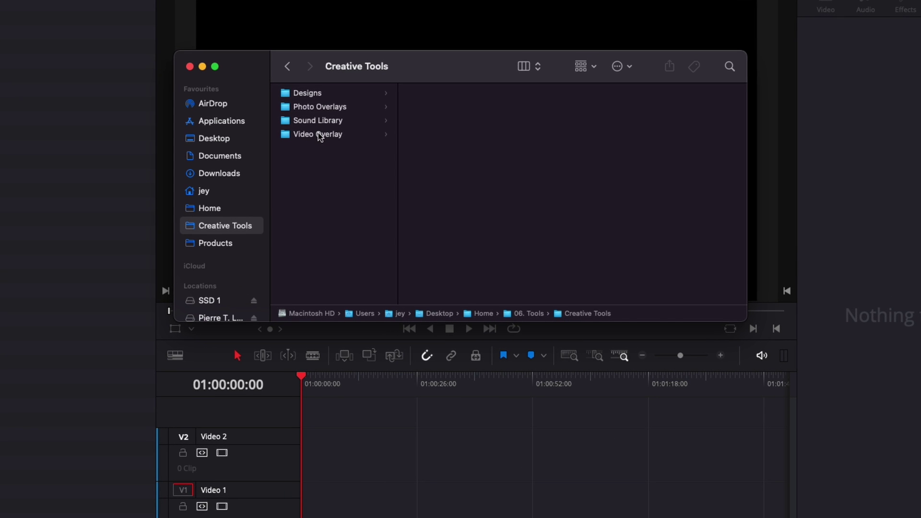
click(320, 137)
click(318, 121)
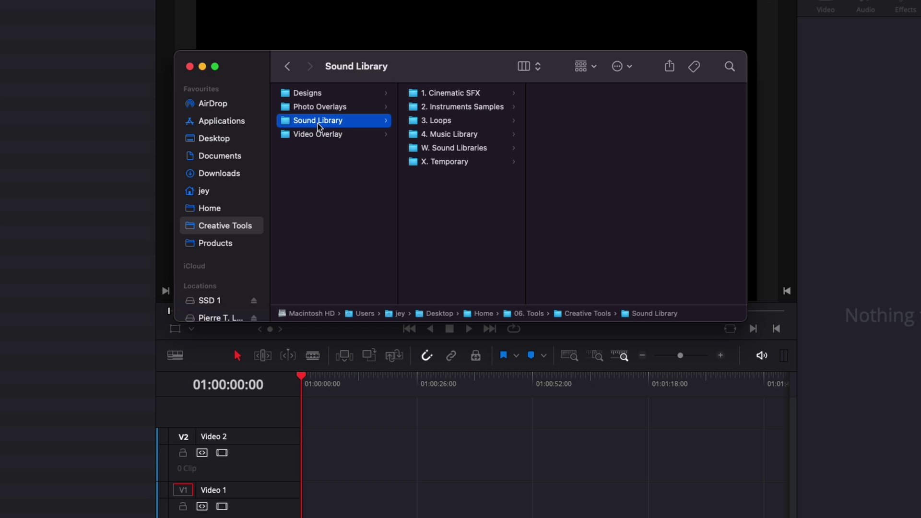
click(320, 109)
click(319, 94)
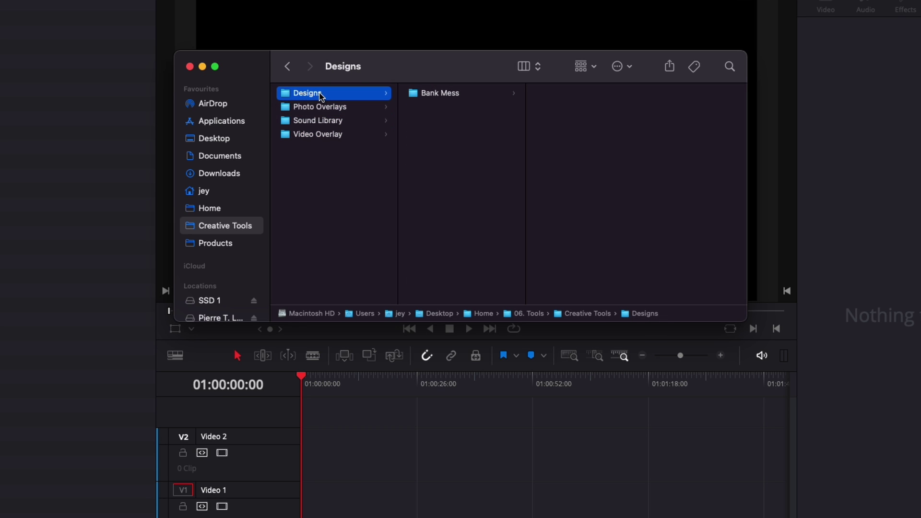
click(339, 139)
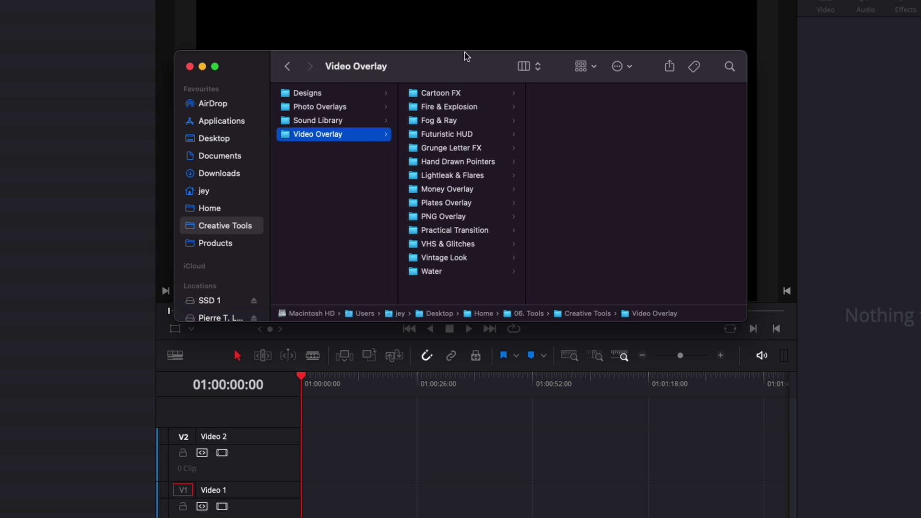
drag(461, 65, 428, 86)
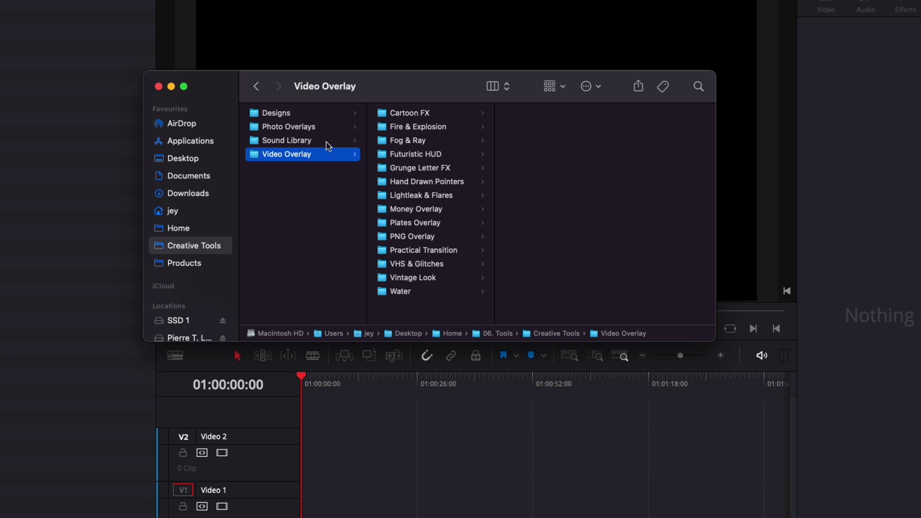
Step: Quick Look Ordinal 4.mov from Video Overlay › Futuristic HUD › Miscellaneous
click(415, 128)
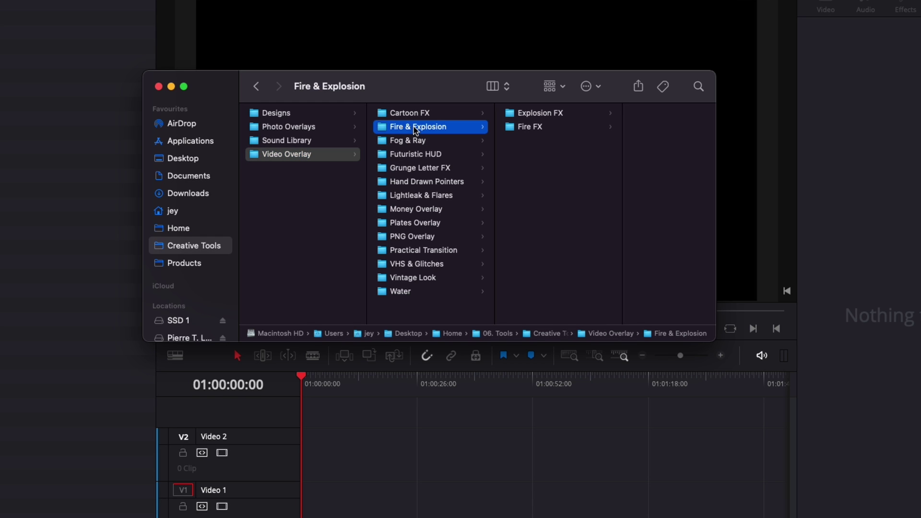
click(549, 116)
click(505, 129)
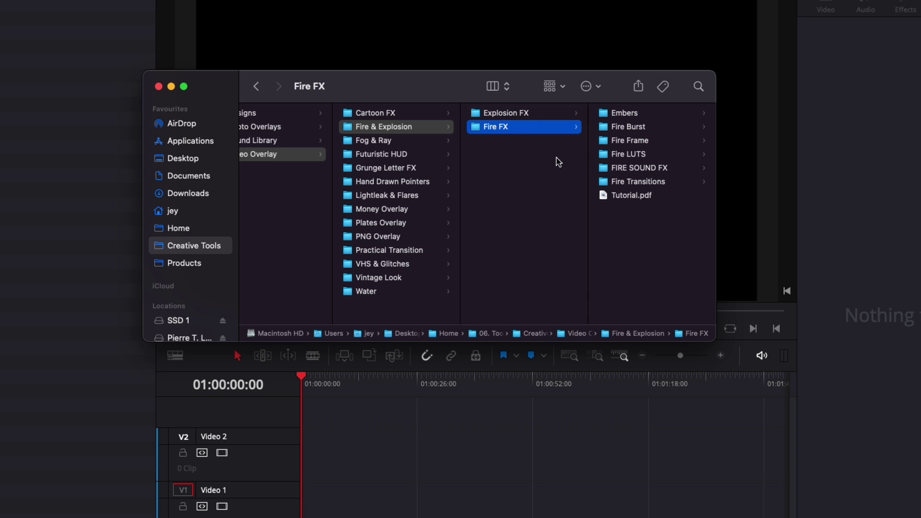
click(404, 155)
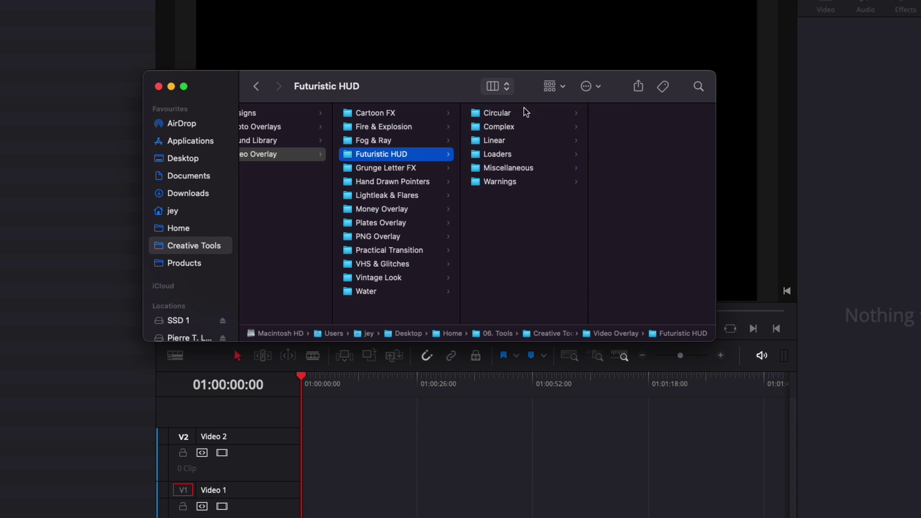
click(510, 171)
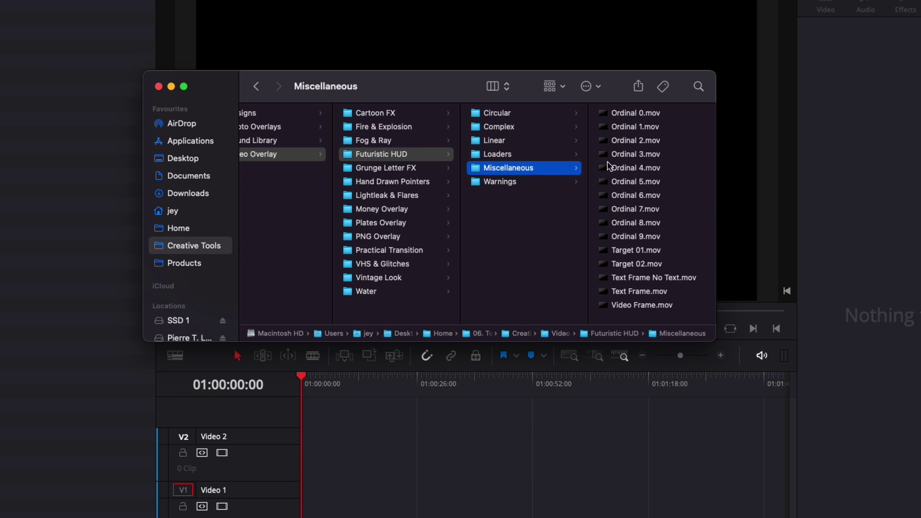
click(621, 167)
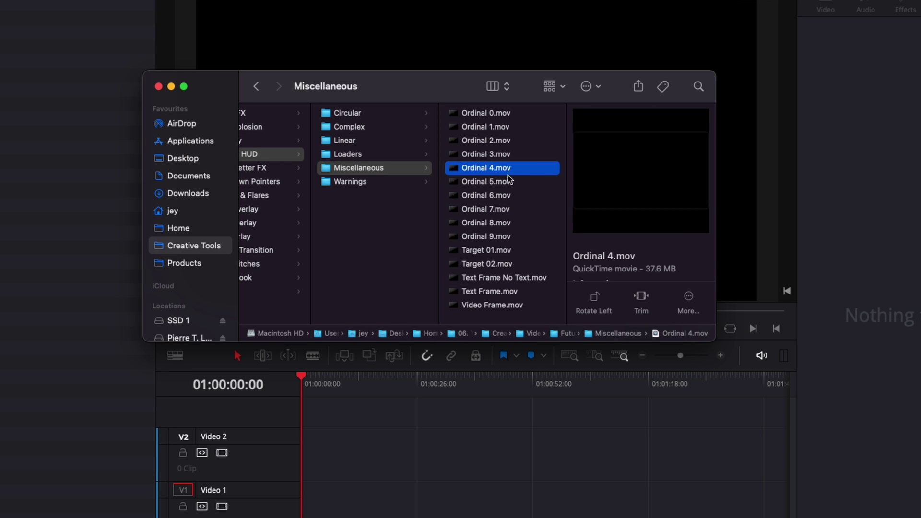
key(space)
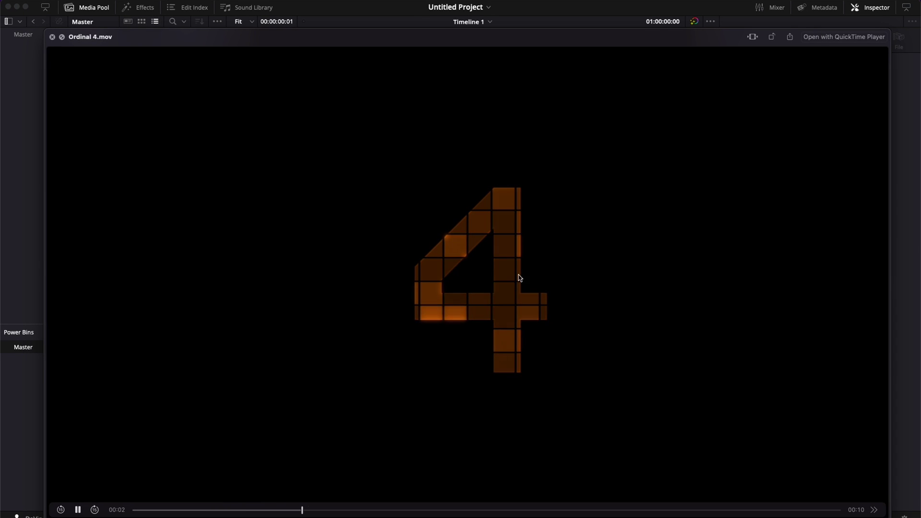
Step: Close the Ordinal 4 preview and preview Fire.mp3 in Sound Library › 1. Cinematic SFX › Fire & Explosion
click(52, 37)
scroll(463, 191, left, 5)
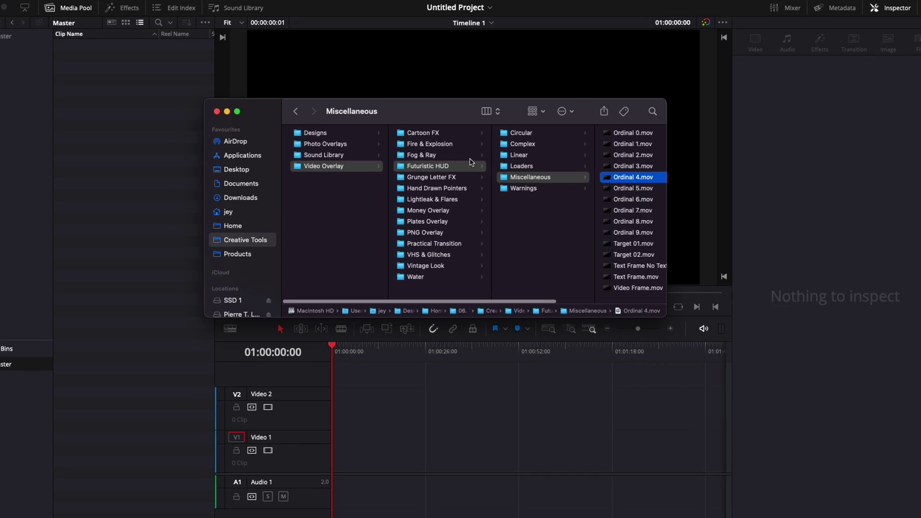
click(429, 141)
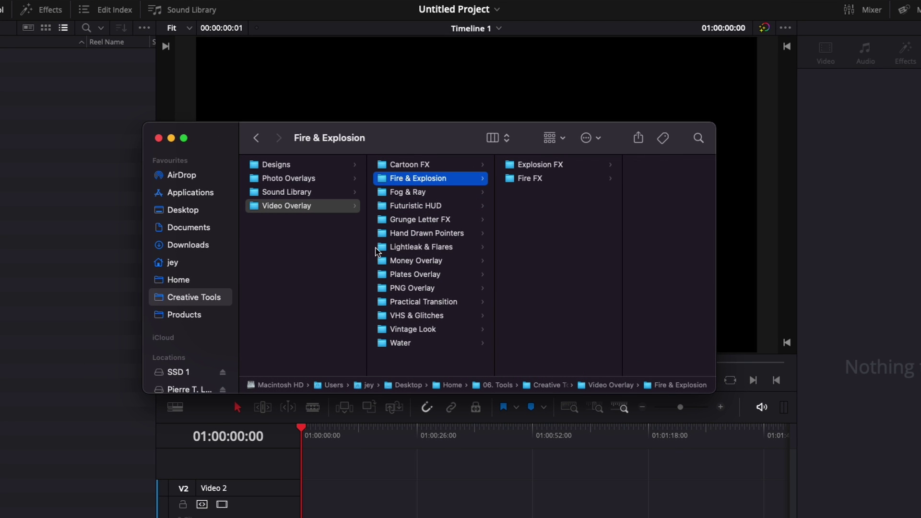
click(297, 193)
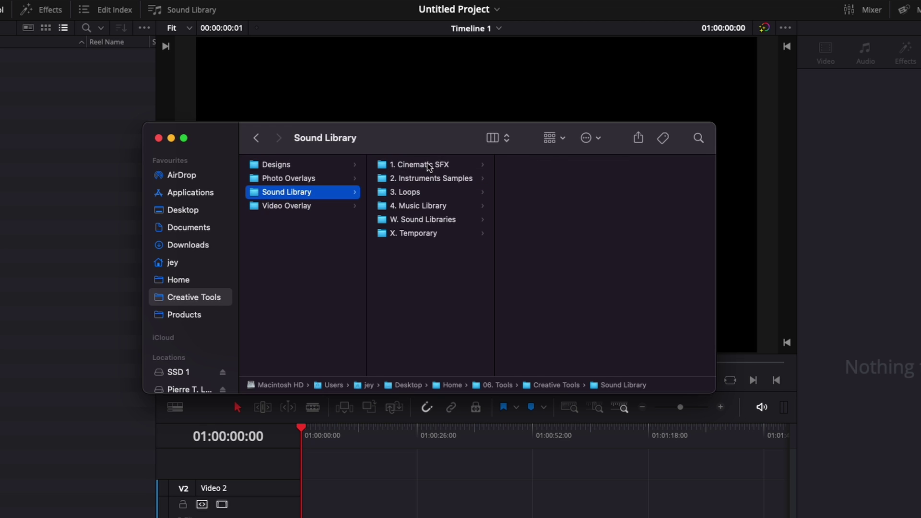
click(428, 165)
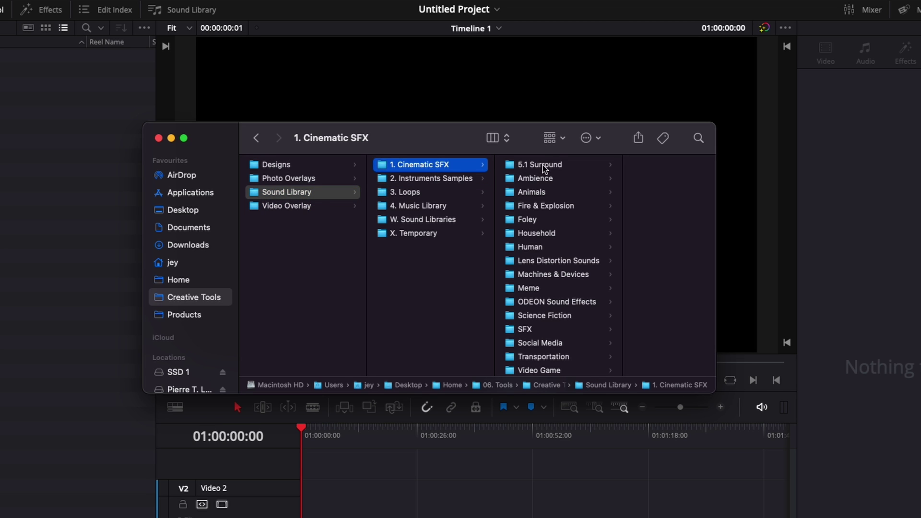
click(544, 205)
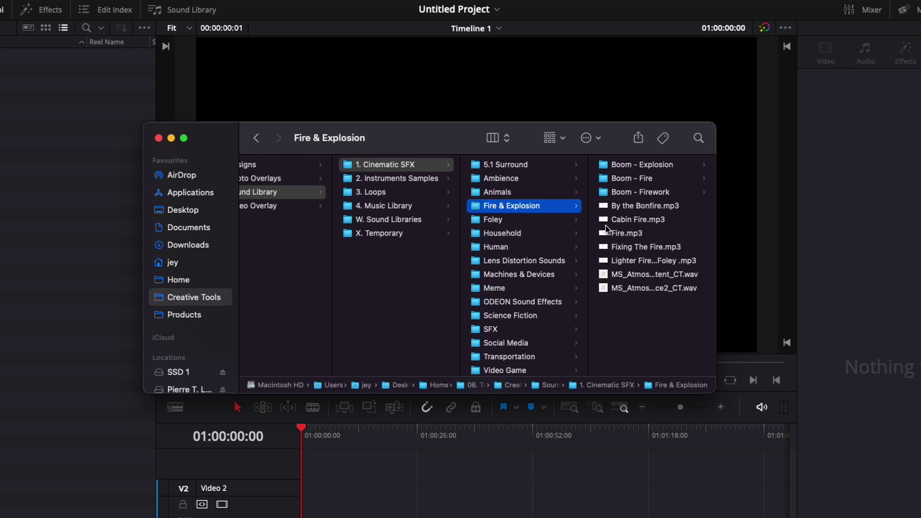
click(628, 233)
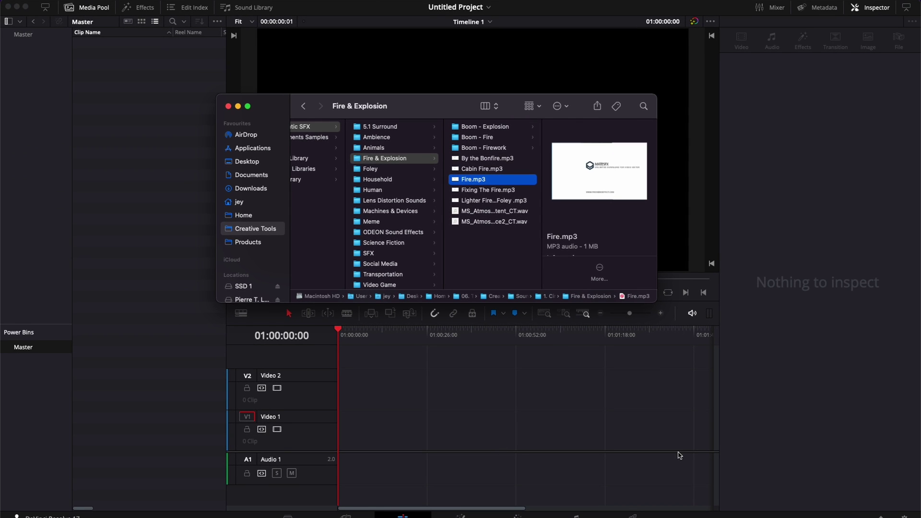
Step: Switch Resolve to the Fairlight page and open the Sound Library panel with an empty search
click(584, 455)
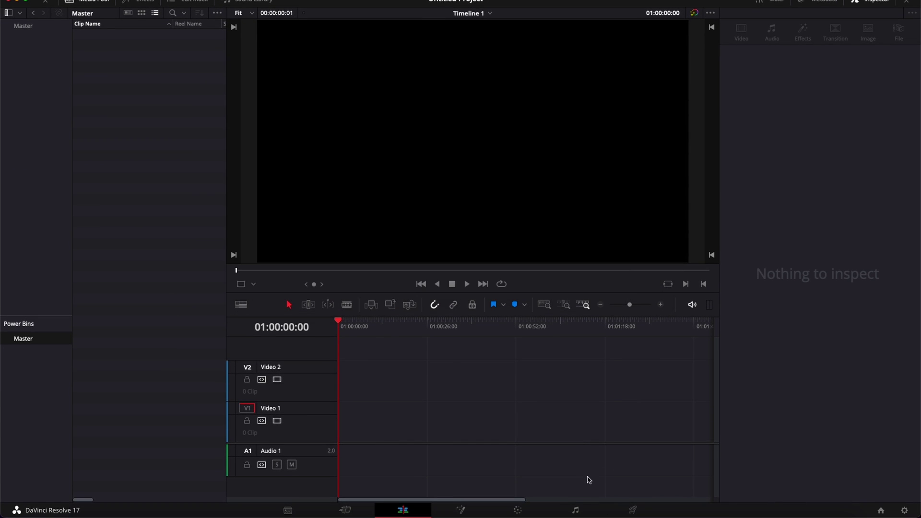
click(574, 512)
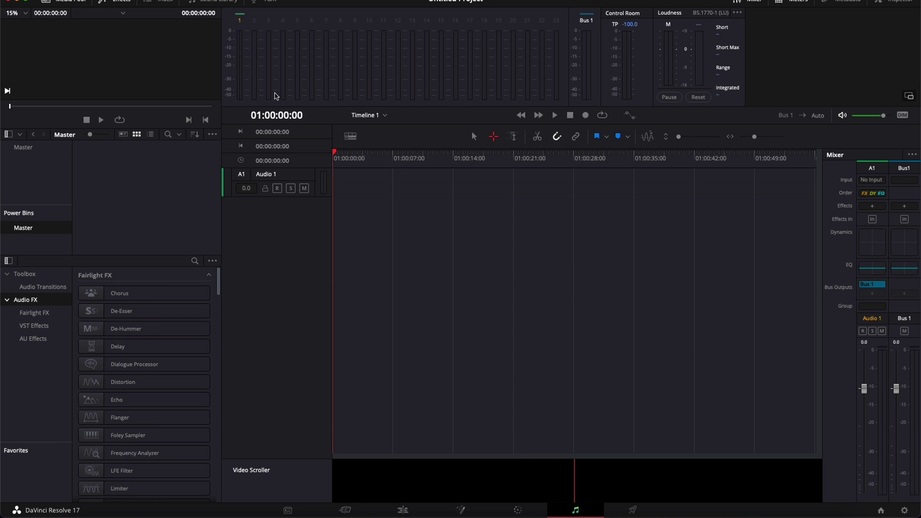
click(211, 8)
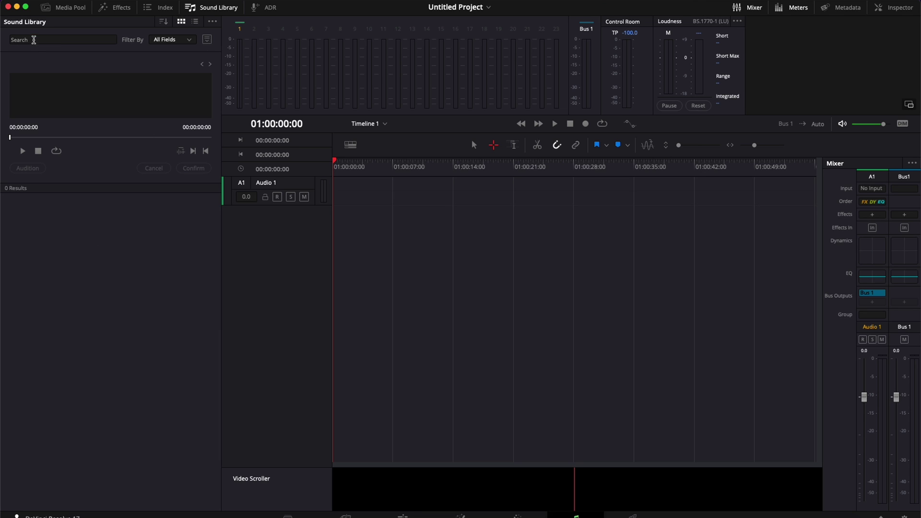
click(34, 40)
click(109, 288)
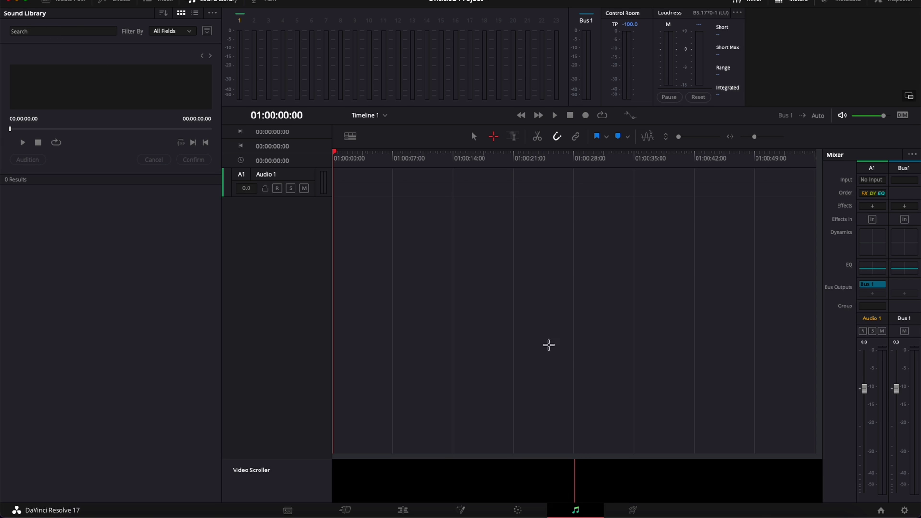
Step: Return Resolve to the Edit page and preview Fixing The Fire.mp3 in Finder
click(403, 511)
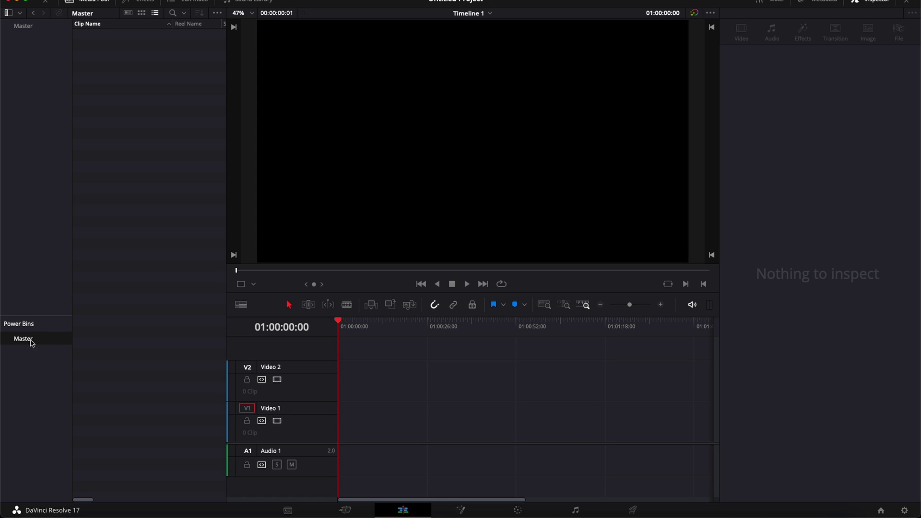
click(78, 511)
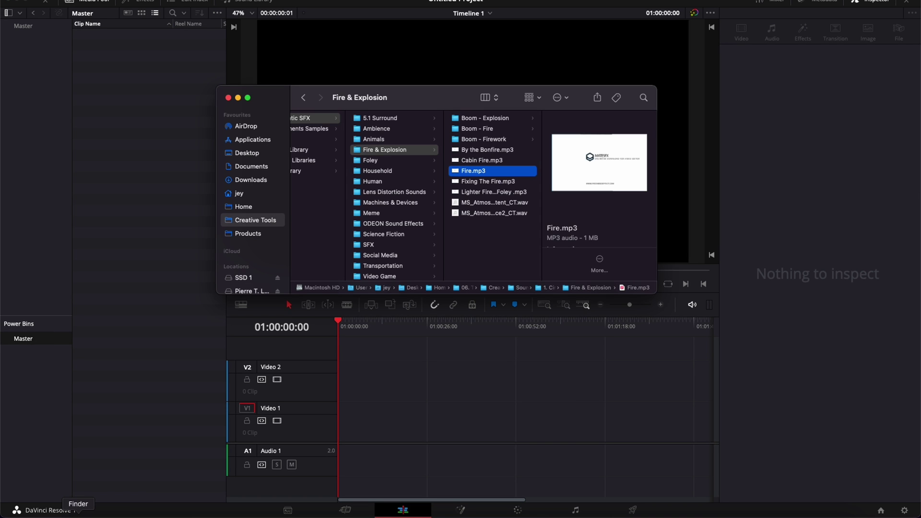
click(470, 182)
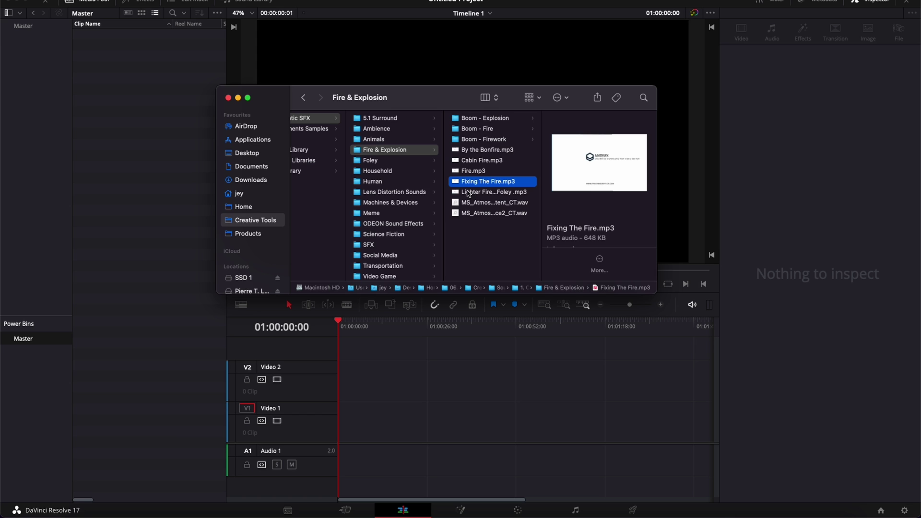
scroll(383, 221, left, 10)
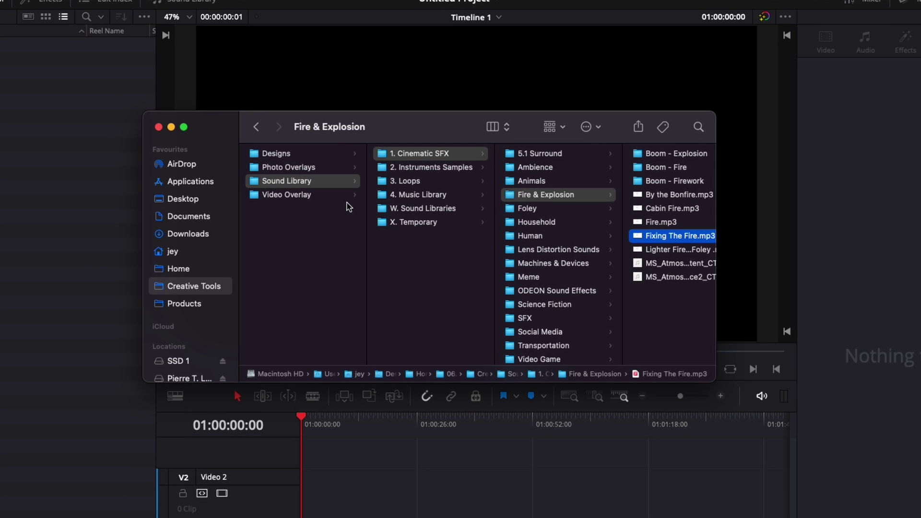
Step: Quick Look 1 FRAME - CINESTILL 800T.png from Photo Overlays › Photo Negative Mattes
click(294, 168)
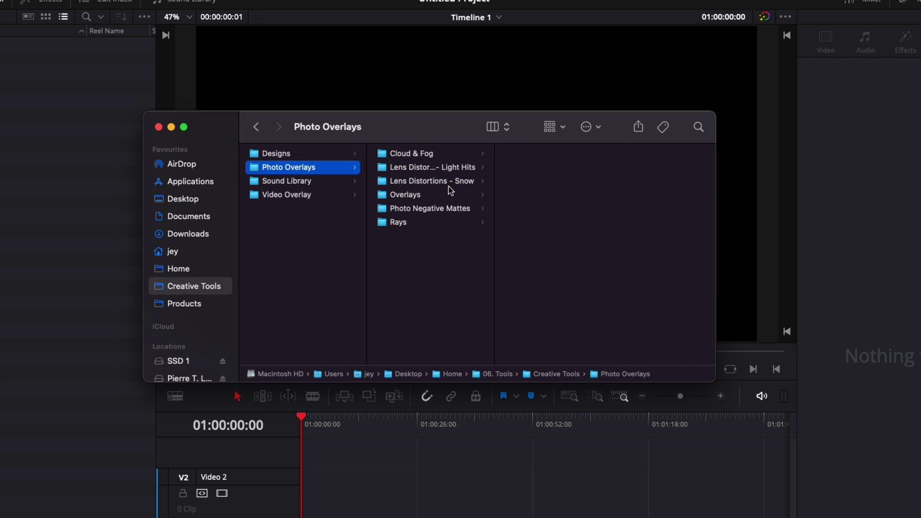
click(433, 208)
click(548, 196)
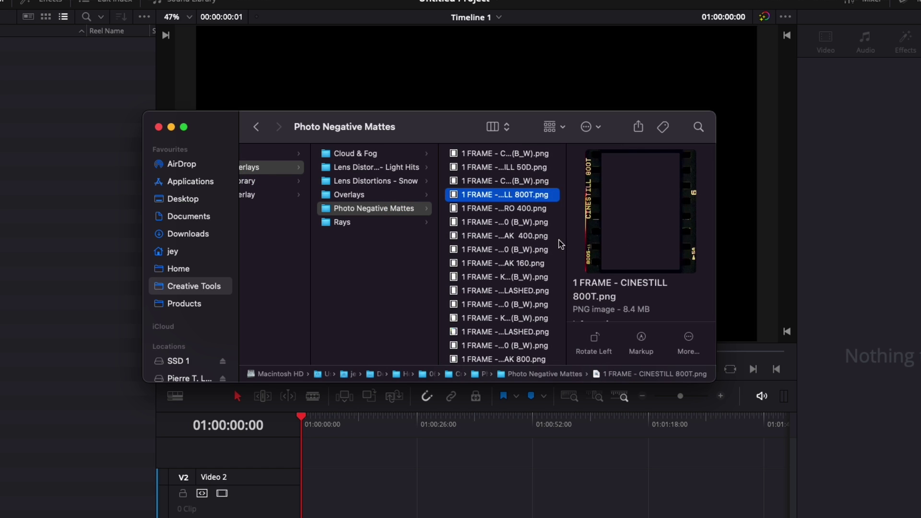
key(space)
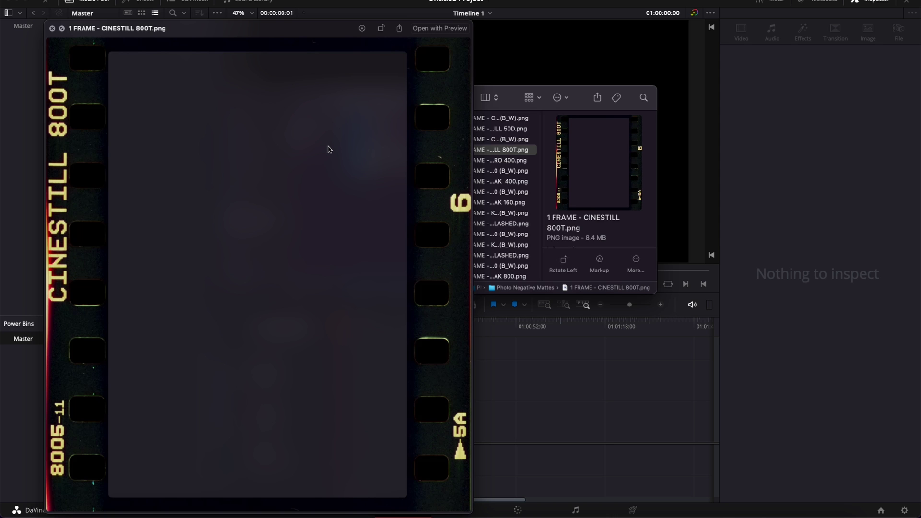
click(52, 28)
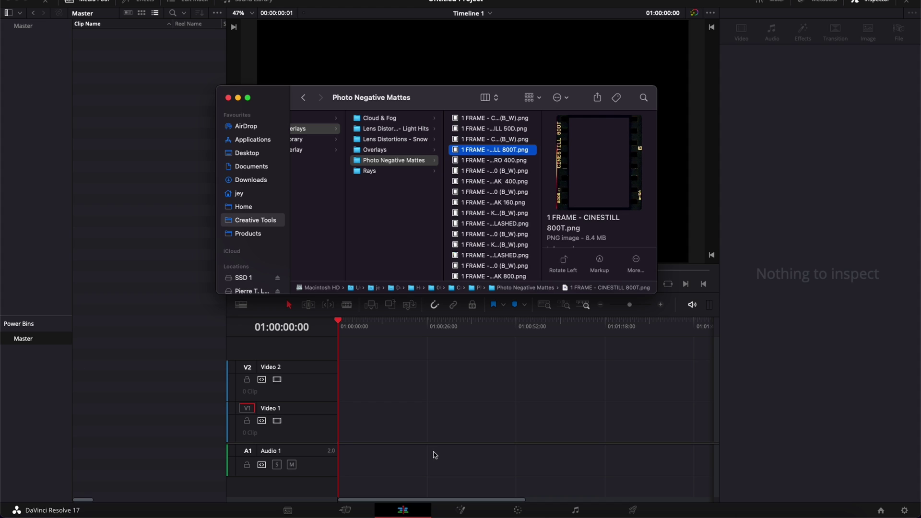
Step: Browse the Photo Overlays and Designs folders in Creative Tools, then hide Finder
click(255, 219)
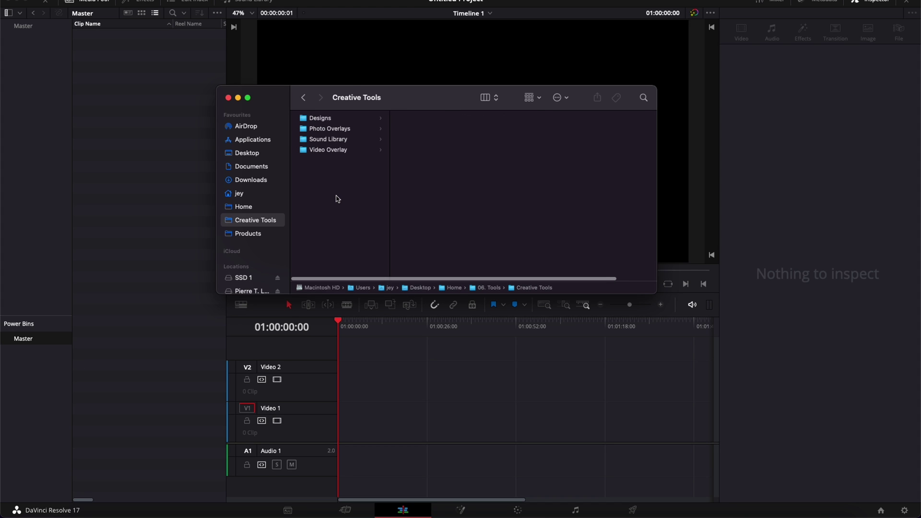
click(344, 129)
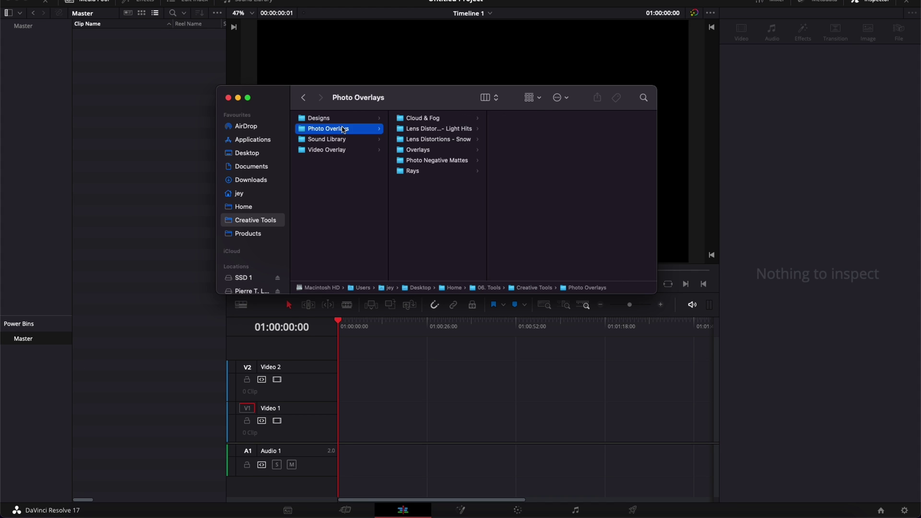
click(343, 122)
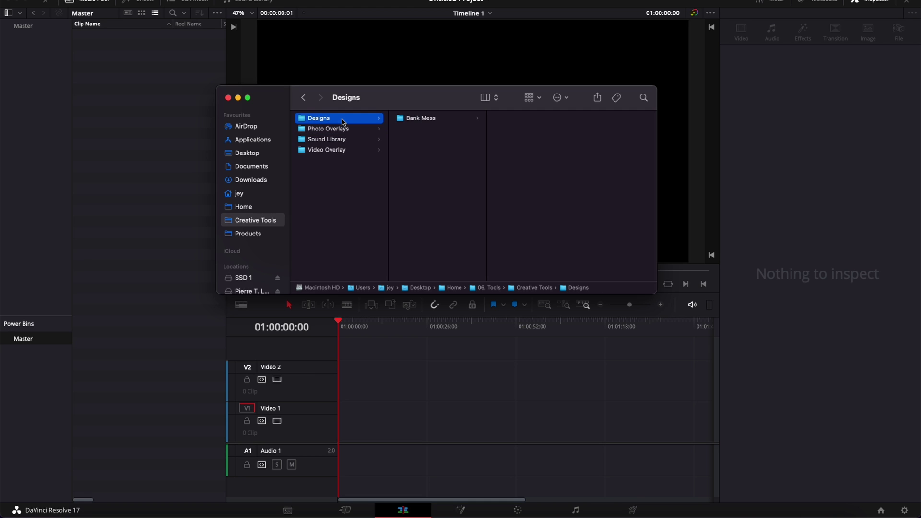
click(418, 382)
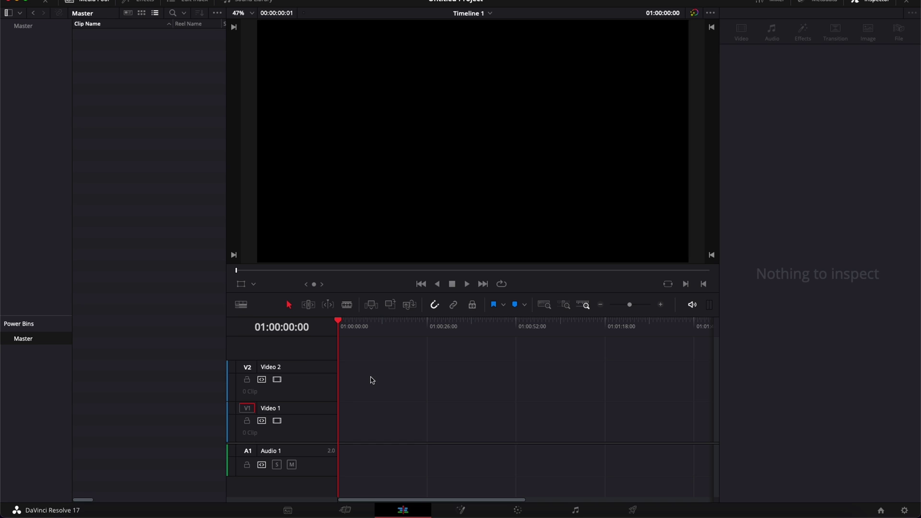
Step: Search Effects for 'urb' and add the Urban Modern Title Sample to Video 1
click(146, 9)
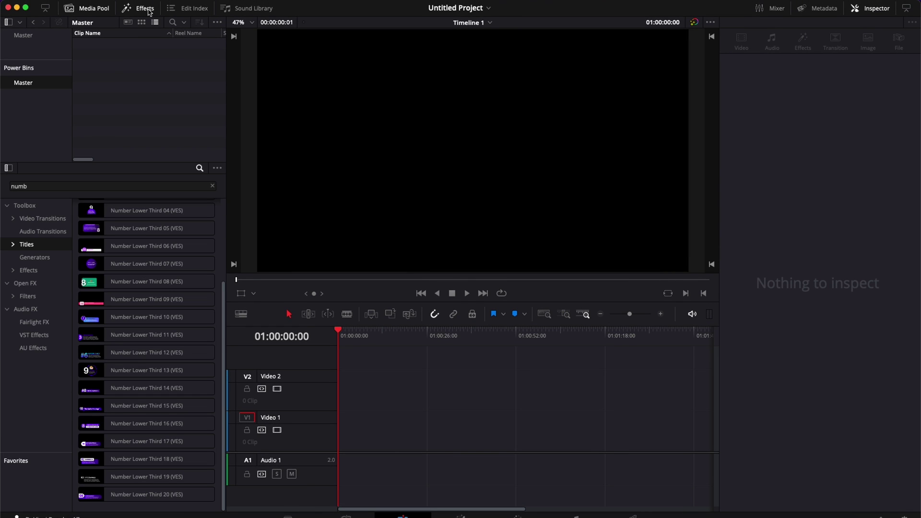
key(BackSpace)
key(BackSpace)
key(BackSpace)
key(BackSpace)
text(urb)
drag(91, 224, 338, 446)
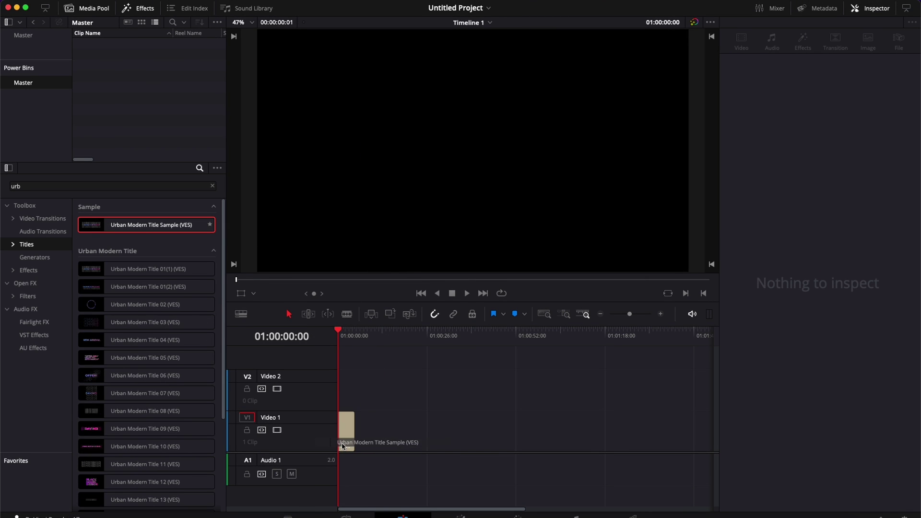
Step: Replace the title's DAVINCI RESOLVE text with VIDEO EDITOR STUDIO
key(super+equal)
click(352, 330)
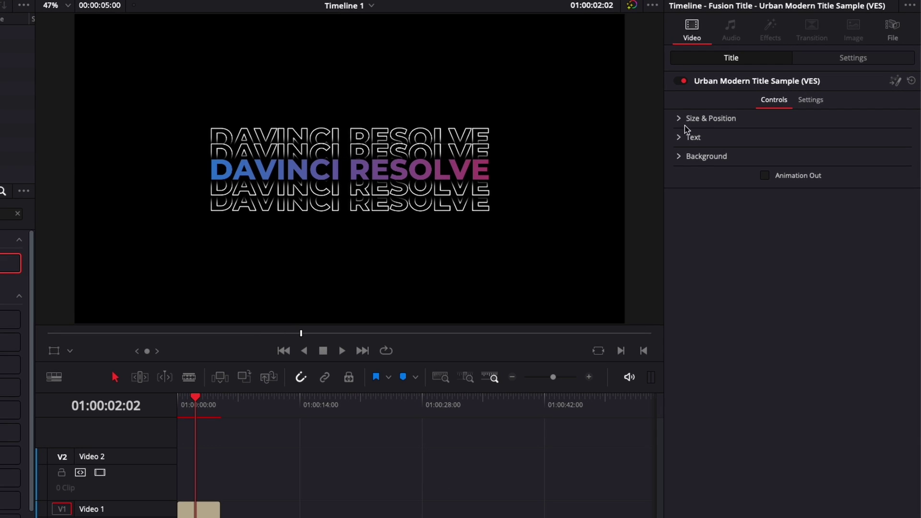
click(681, 138)
click(759, 161)
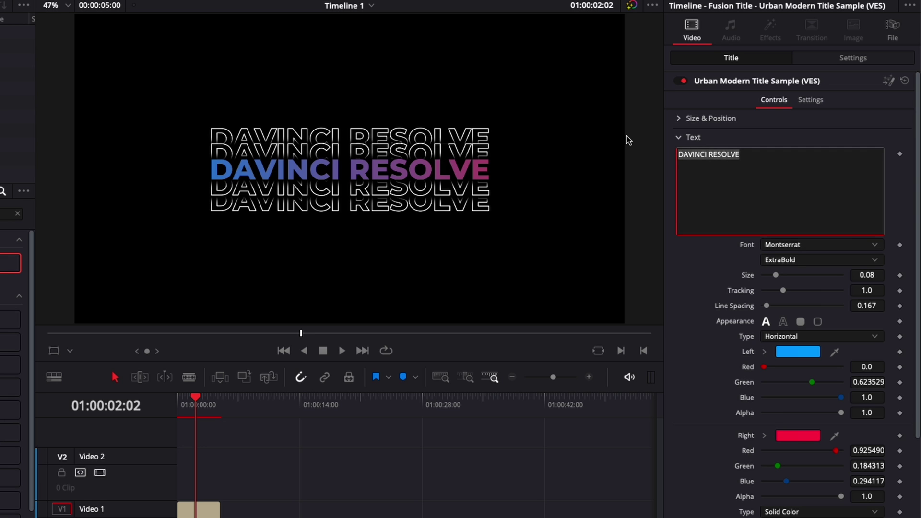
text(VIDEO EDITOR STUDIO)
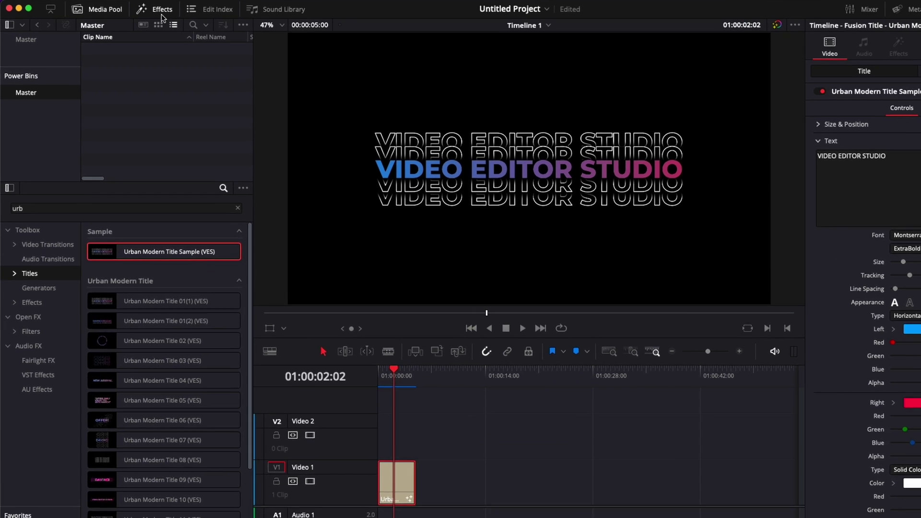
click(139, 9)
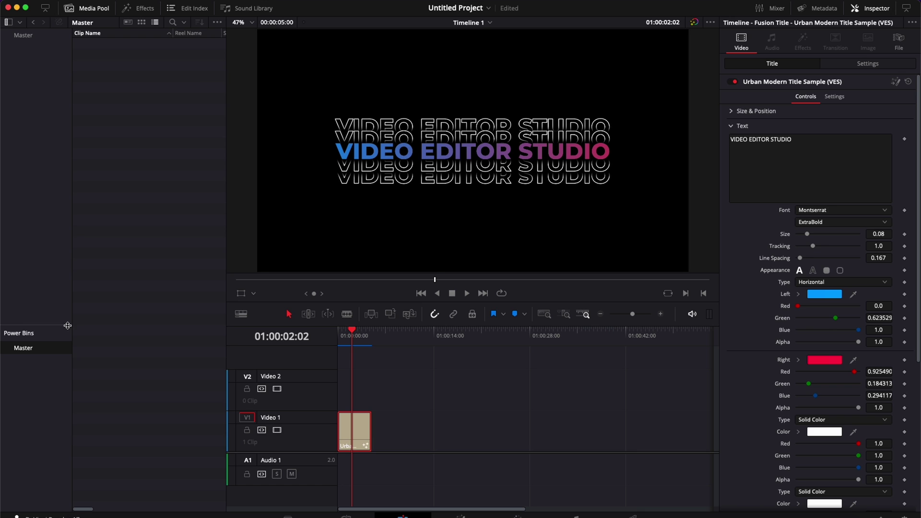
Step: Create a Title power bin under Master and move the Video 1 title clip into it
right_click(154, 94)
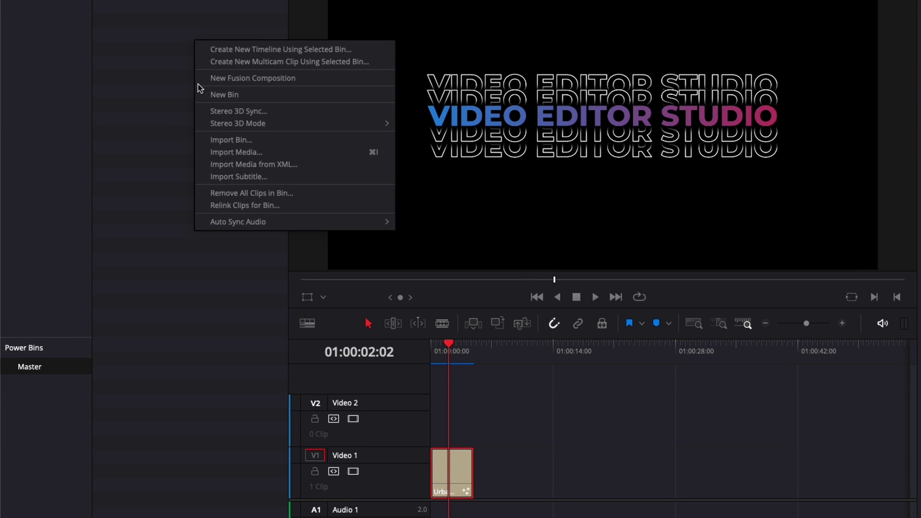
click(220, 96)
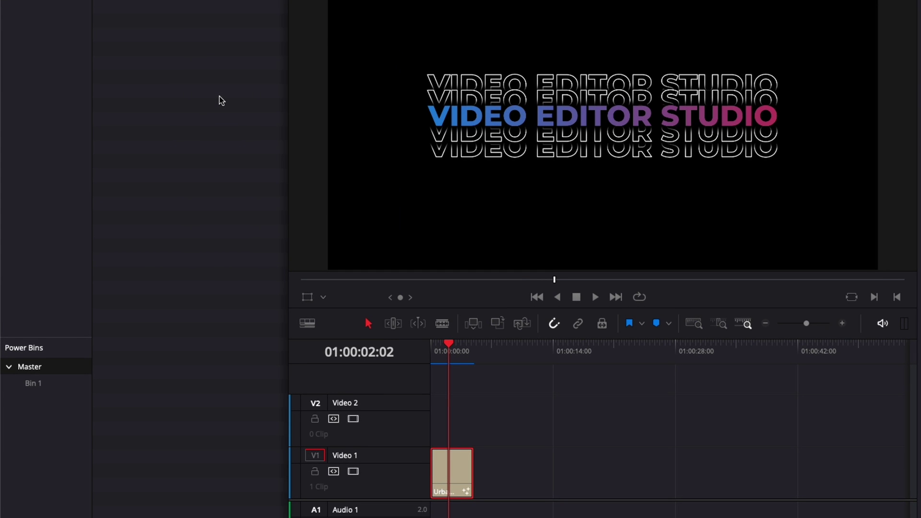
text(Title)
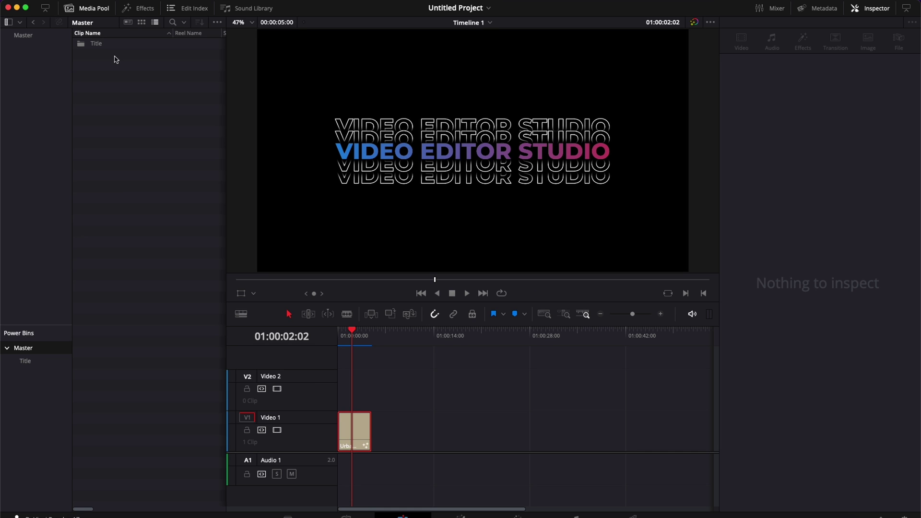
double_click(100, 44)
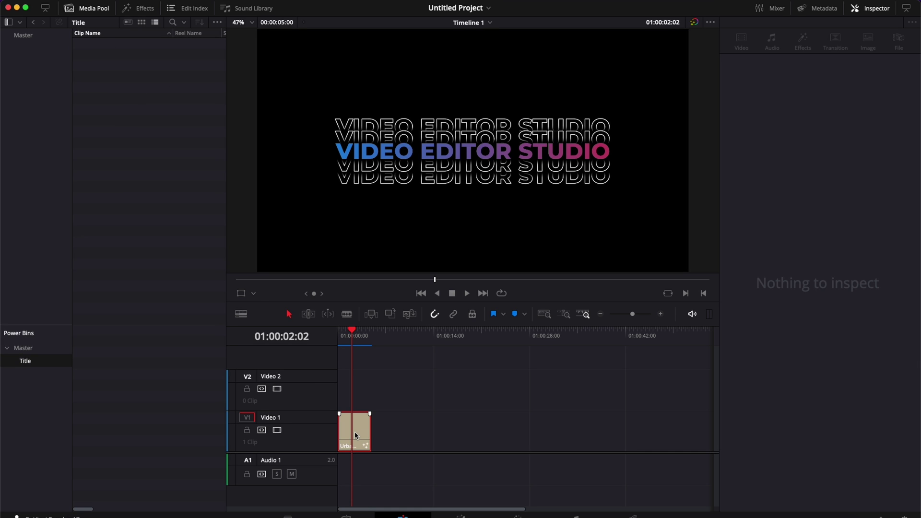
click(356, 435)
drag(355, 432, 154, 289)
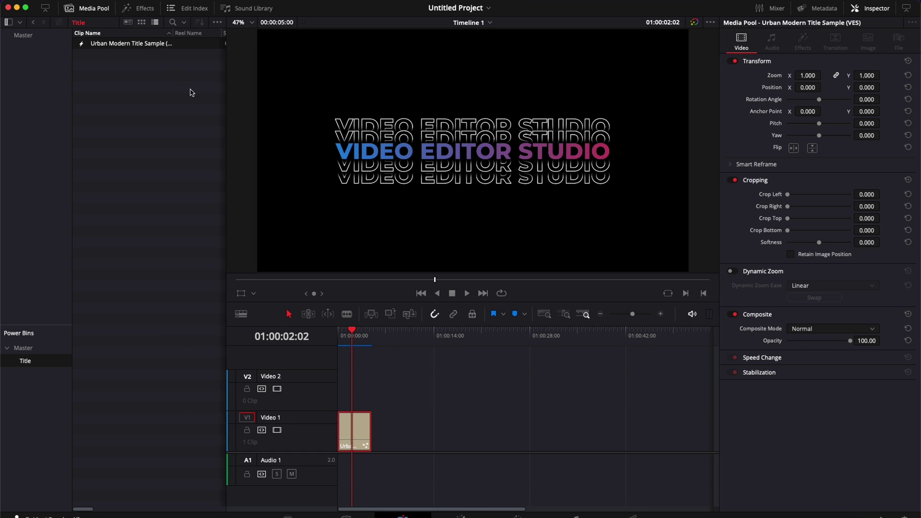
Step: Place a second VIDEO EDITOR STUDIO title from the Title bin on Video 1 near 01:00:23
drag(133, 46, 487, 449)
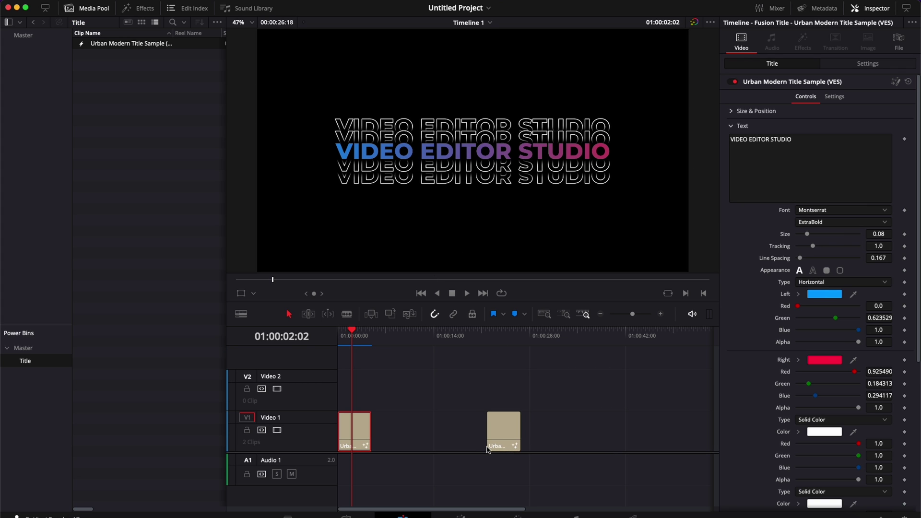
click(502, 333)
click(503, 442)
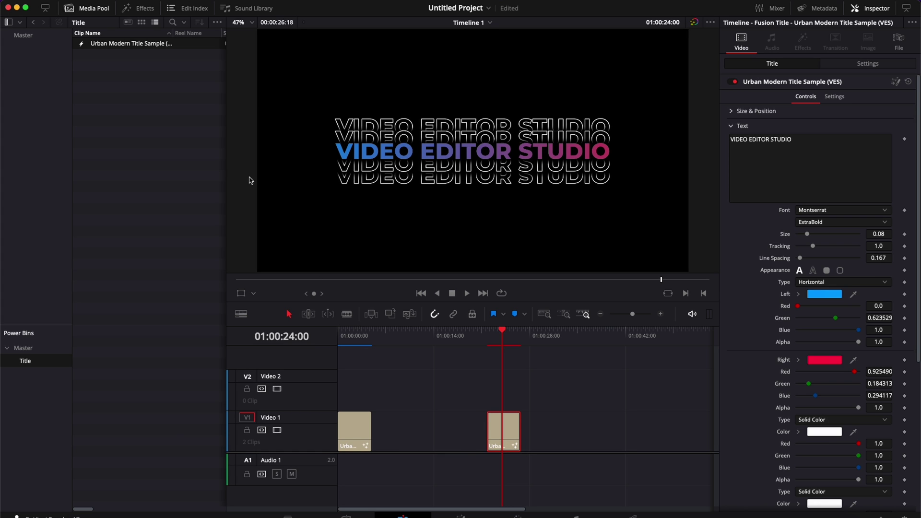
Step: Select the first and then the second title clip while the Effects library is open
click(145, 9)
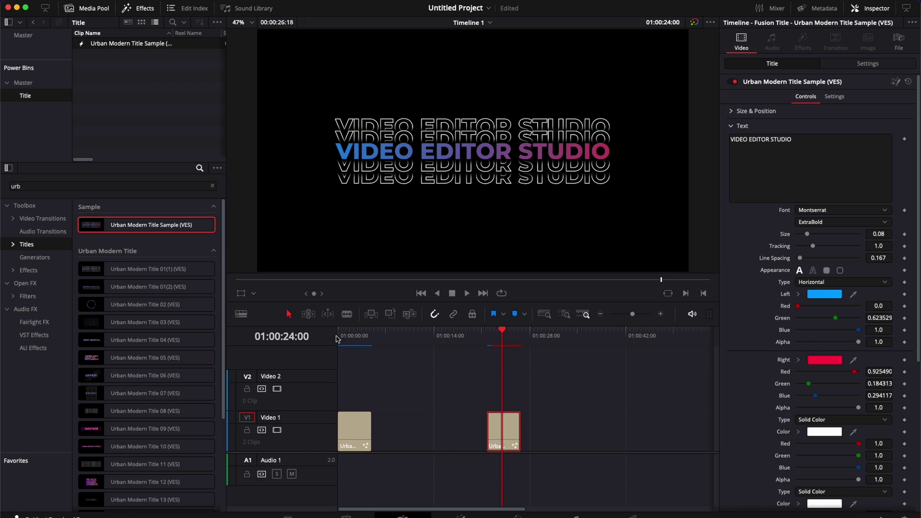
drag(357, 336, 359, 337)
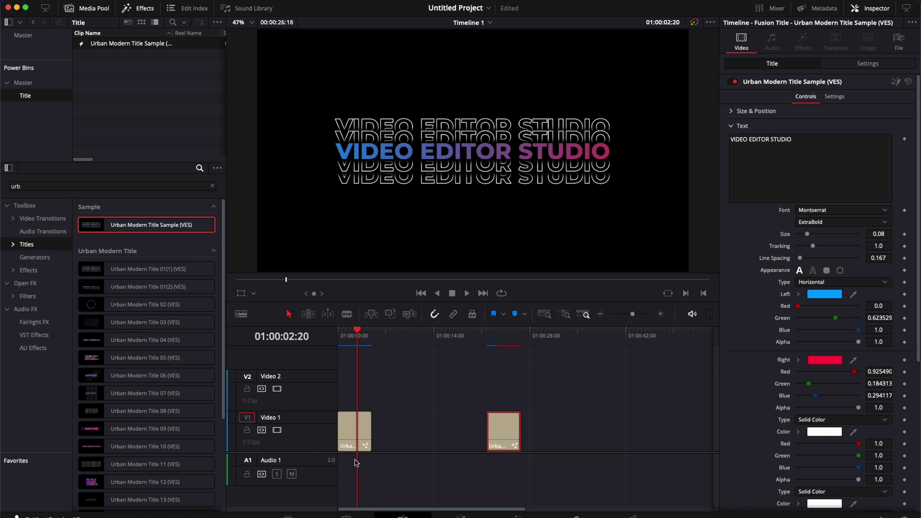
click(360, 437)
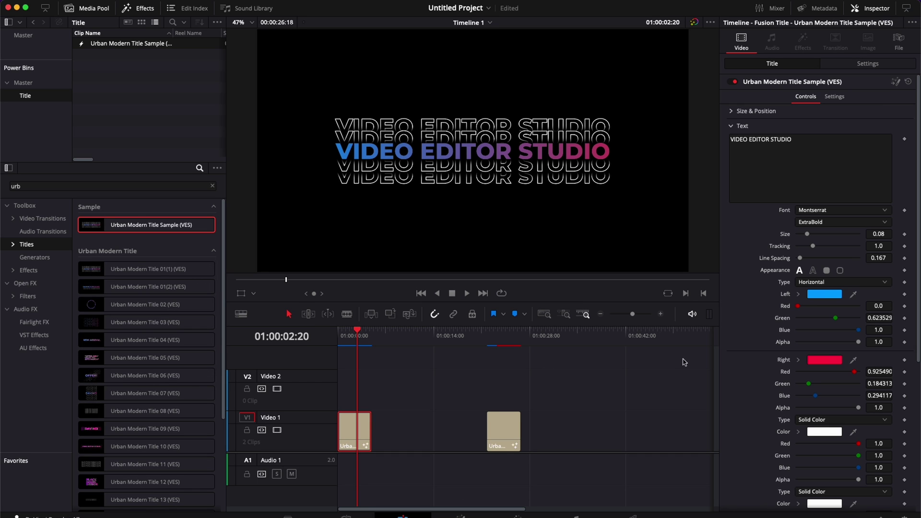
click(499, 341)
click(503, 442)
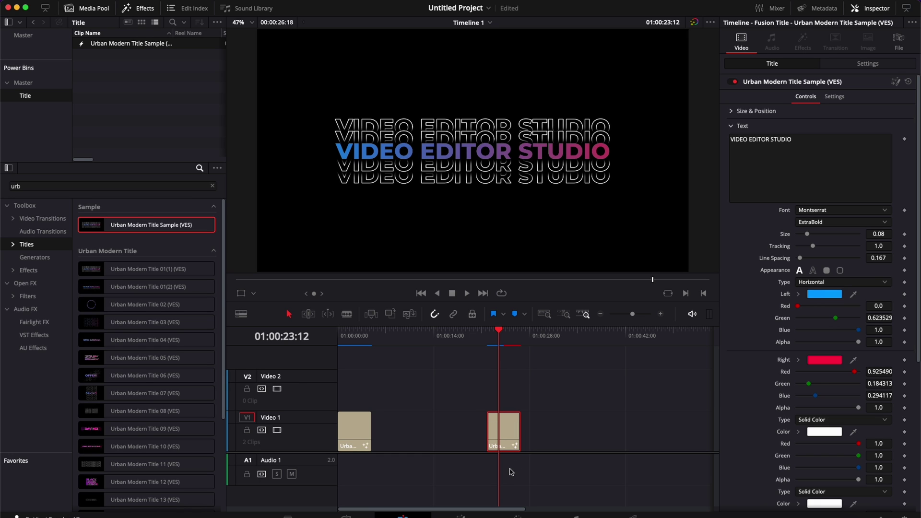
click(138, 10)
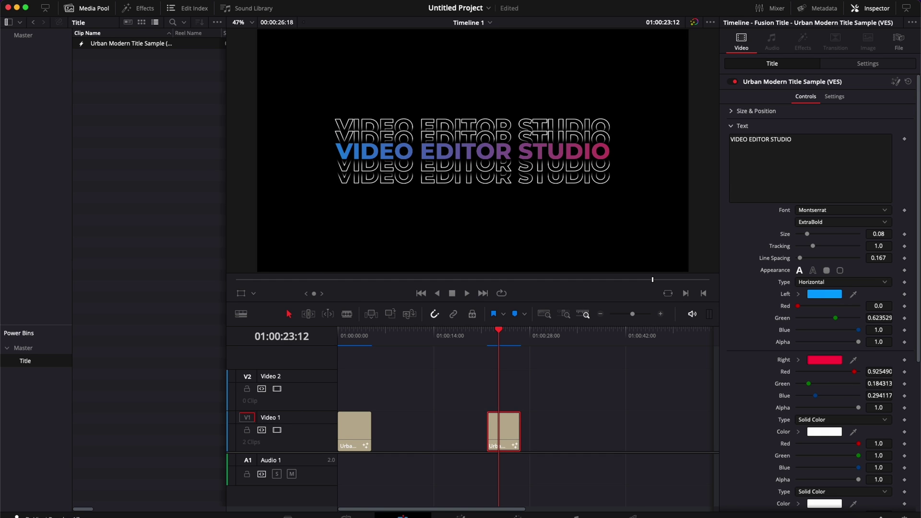
Step: Open the TEST project and delete the DAVINCI Fusion composition from Video 1
key(shift+1)
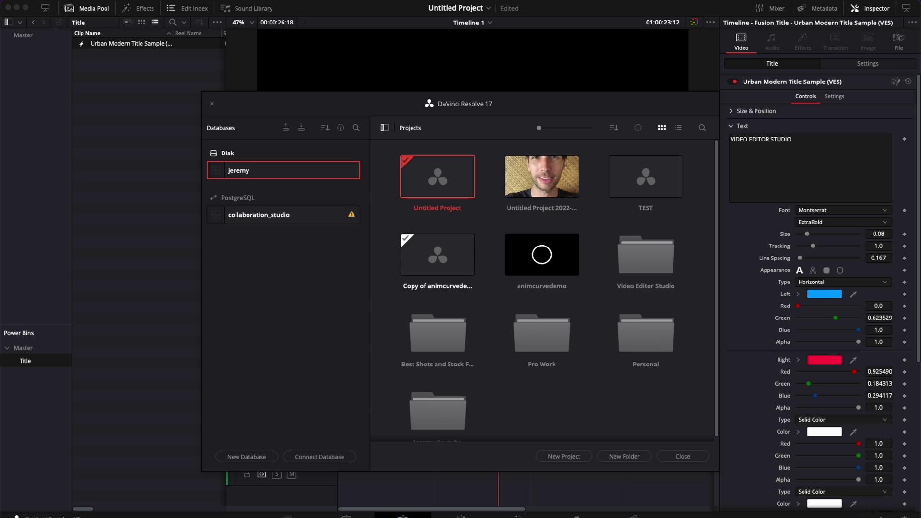
double_click(643, 173)
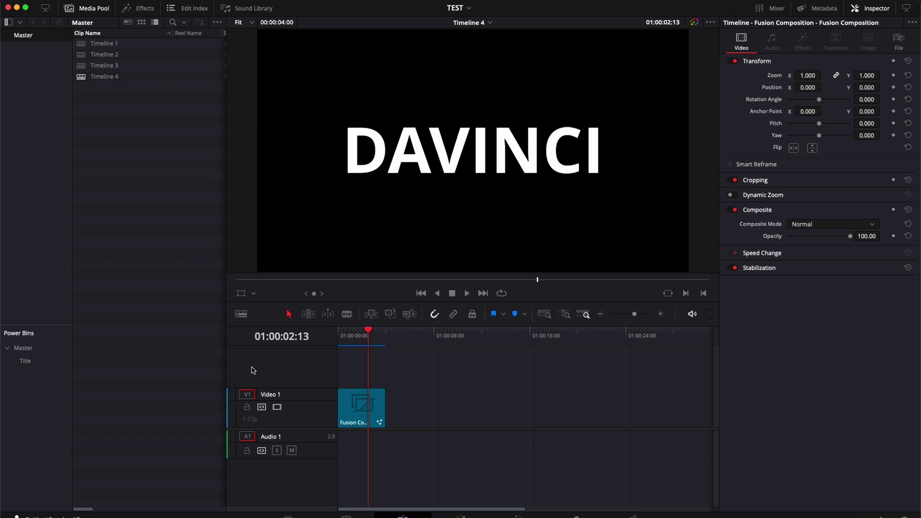
mouse_move(360, 332)
mouse_down()
mouse_move(349, 332)
mouse_move(366, 331)
mouse_up()
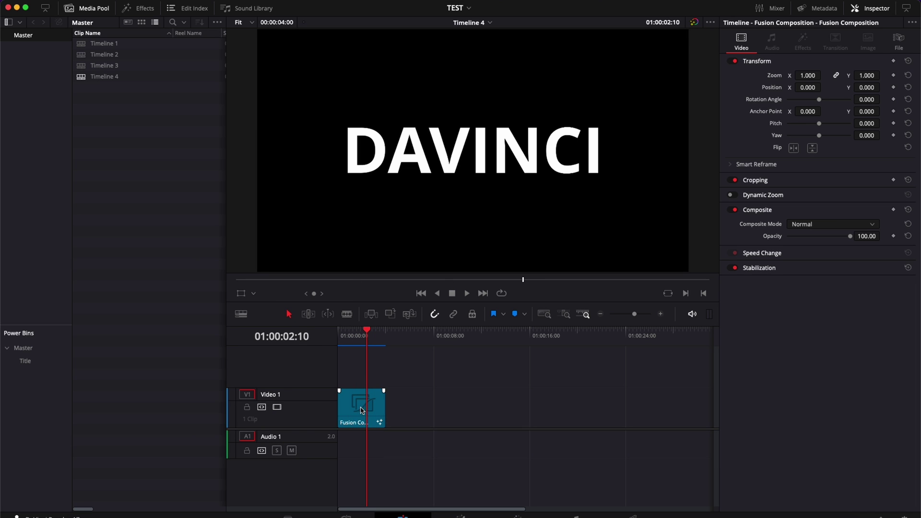
click(362, 412)
key(Delete)
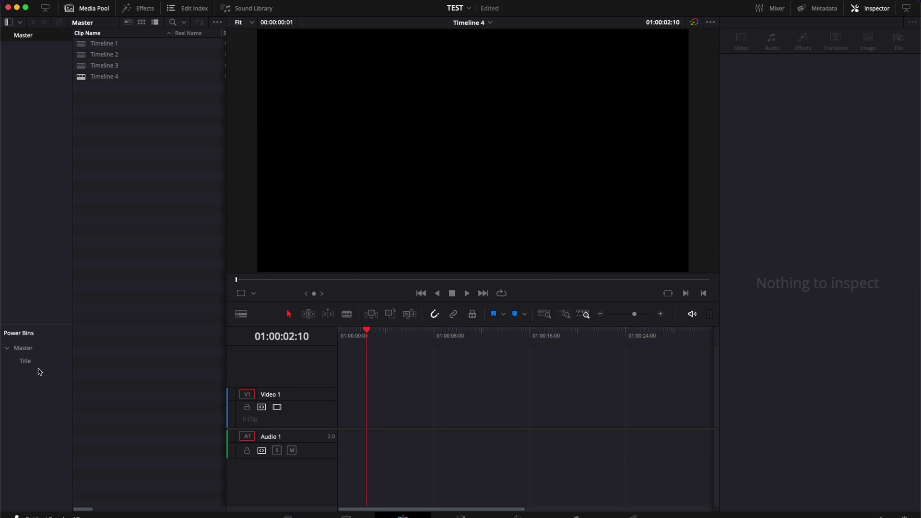
Step: Place the Urban Modern Title Sample from the Title power bin at the start of Video 1
click(26, 361)
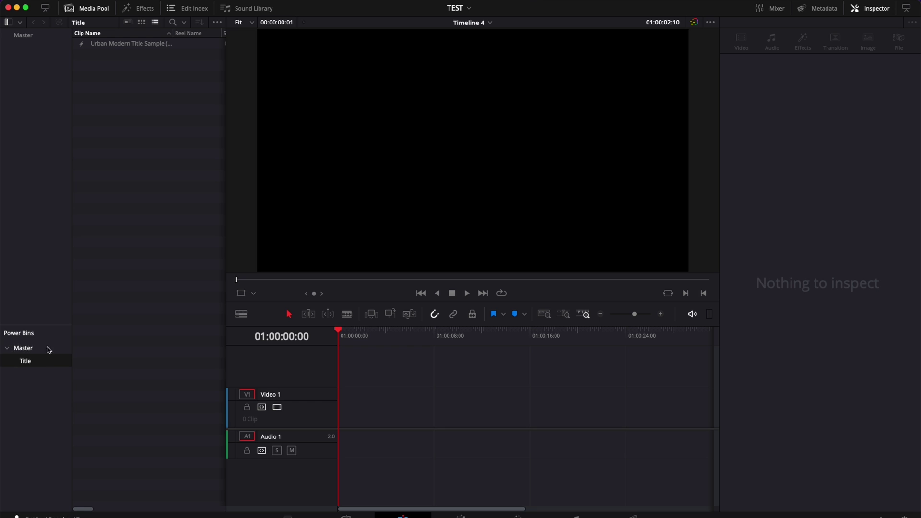
drag(113, 48, 339, 427)
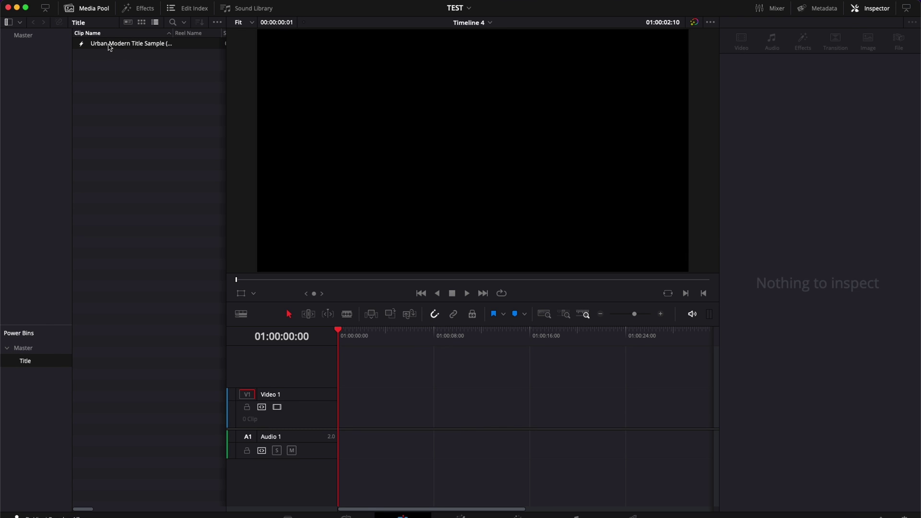
drag(109, 47, 348, 413)
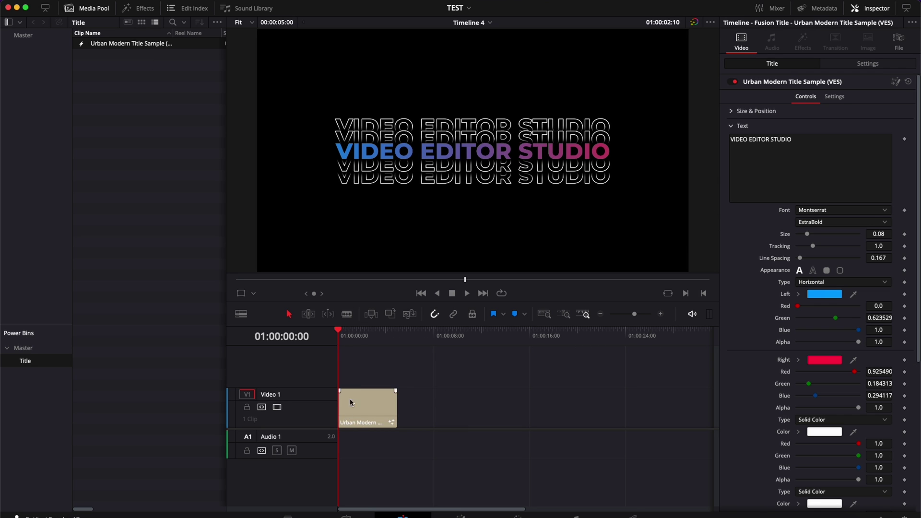
Step: Set the title gradient's left colour to Red and right to White, then save the clip into the Title bin
drag(355, 334, 374, 341)
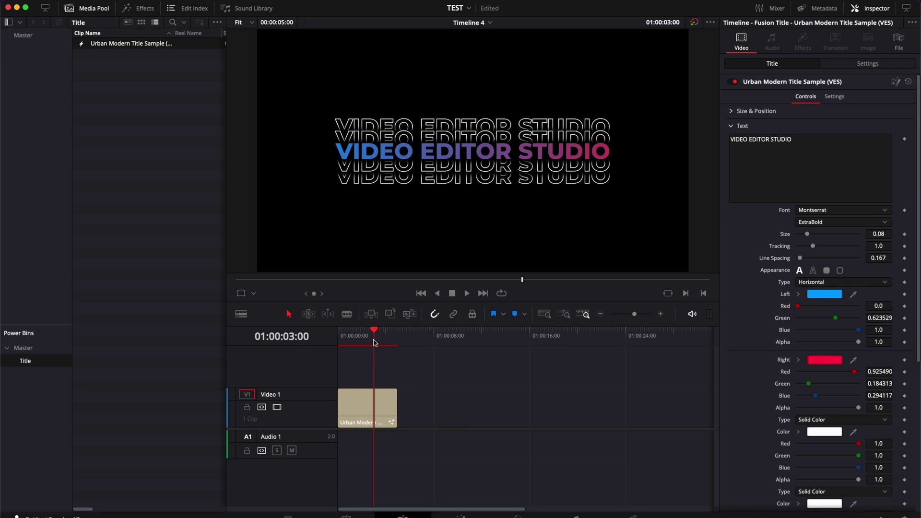
click(826, 298)
click(36, 258)
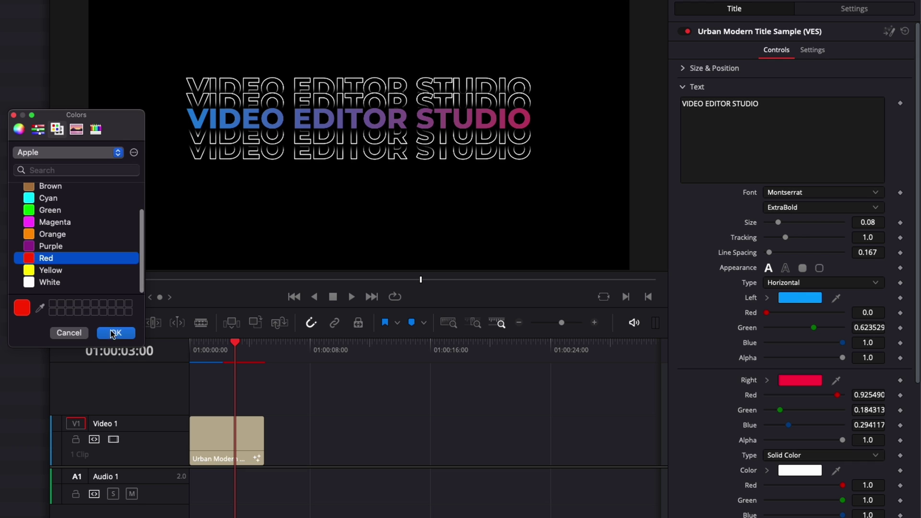
click(115, 333)
click(799, 381)
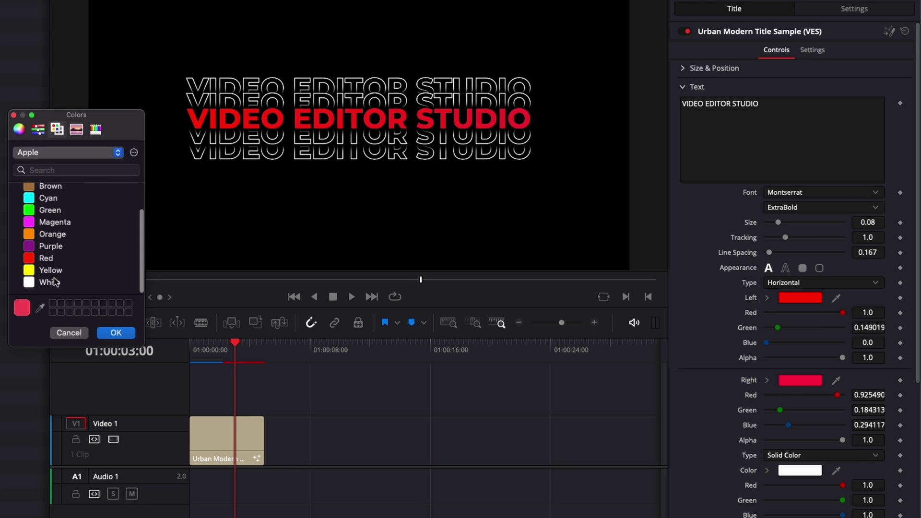
click(31, 282)
click(106, 334)
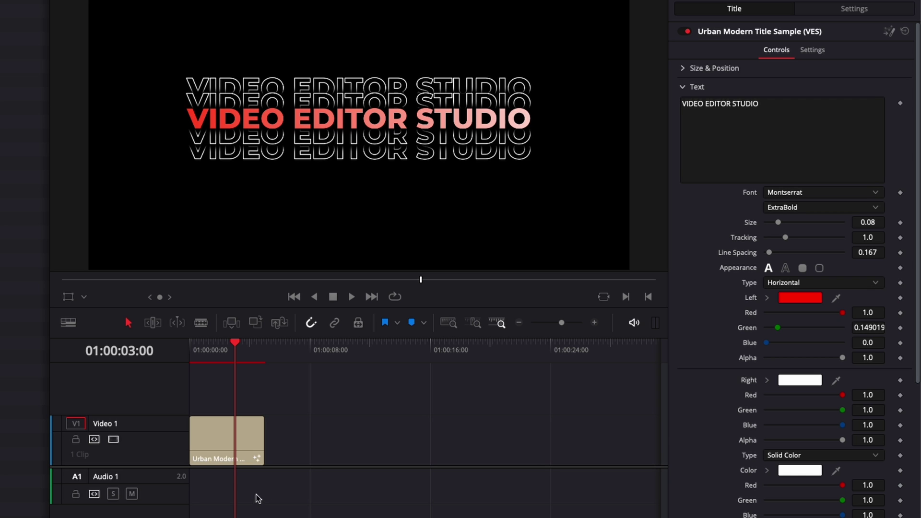
drag(233, 441, 0, 190)
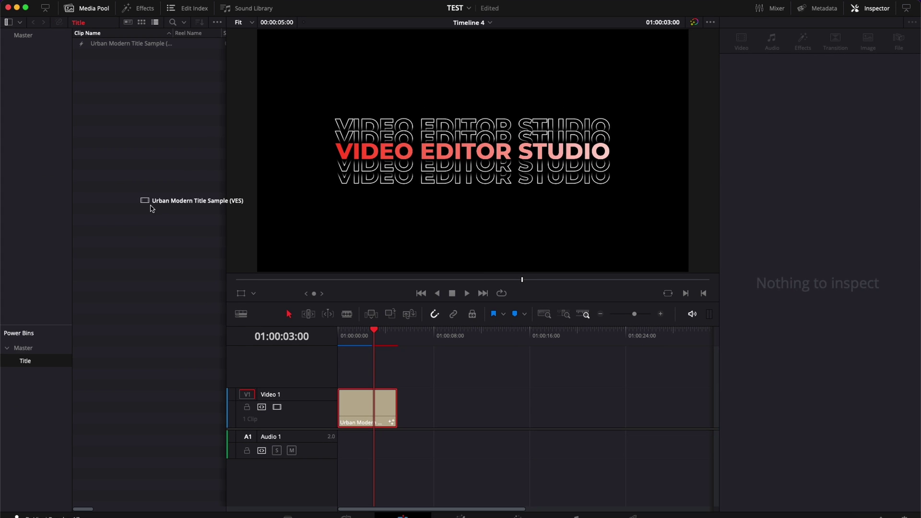
drag(152, 208, 152, 209)
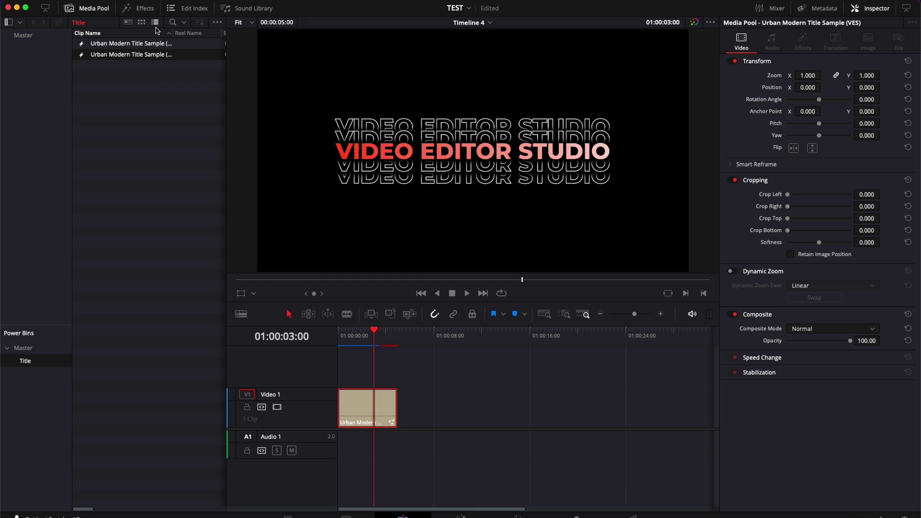
Step: In Untitled Project, add the red-to-white title from the Title bin after the second clip on Video 1
click(161, 45)
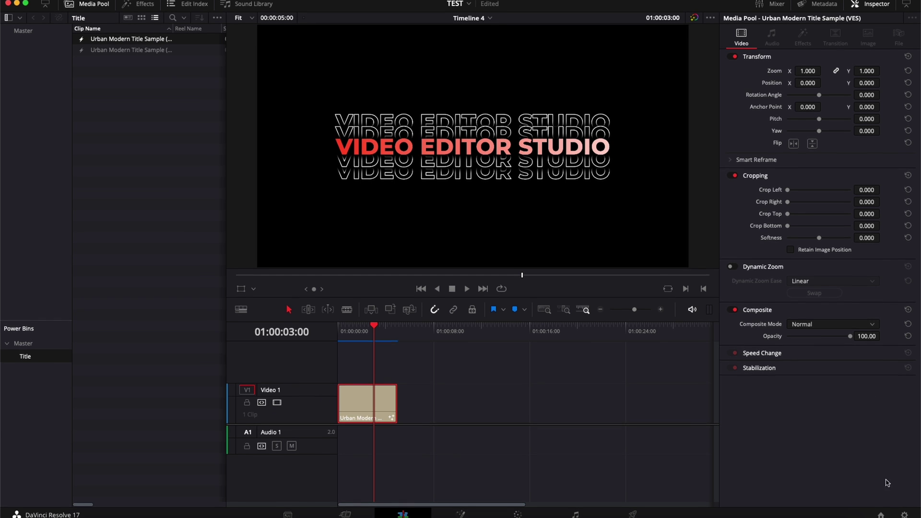
click(883, 517)
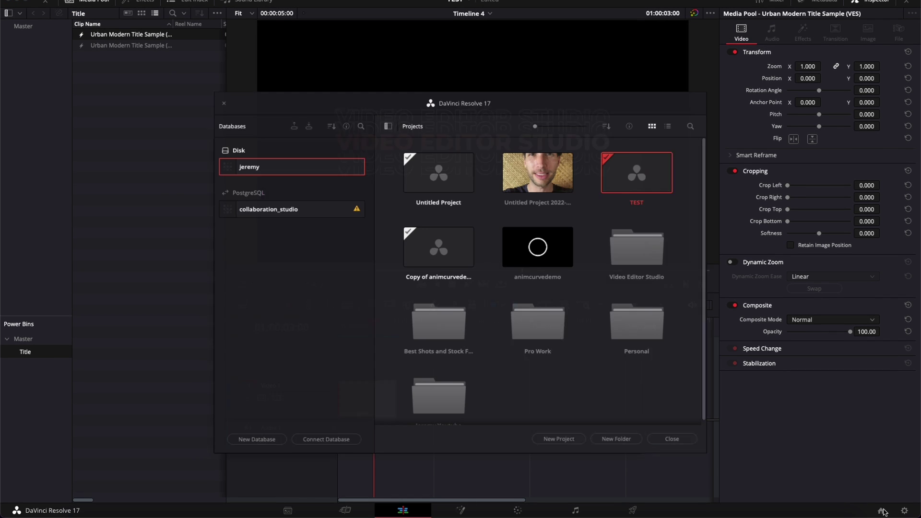
double_click(459, 172)
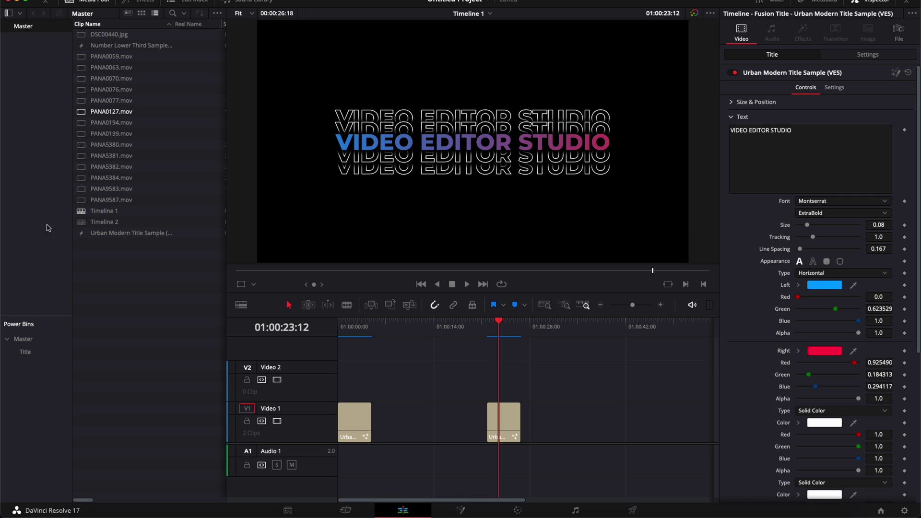
click(27, 355)
drag(131, 45, 564, 440)
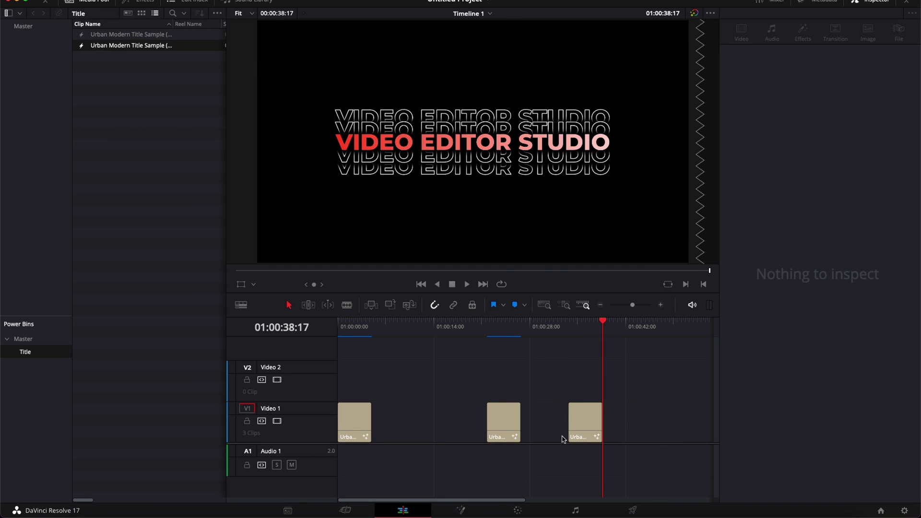
click(587, 328)
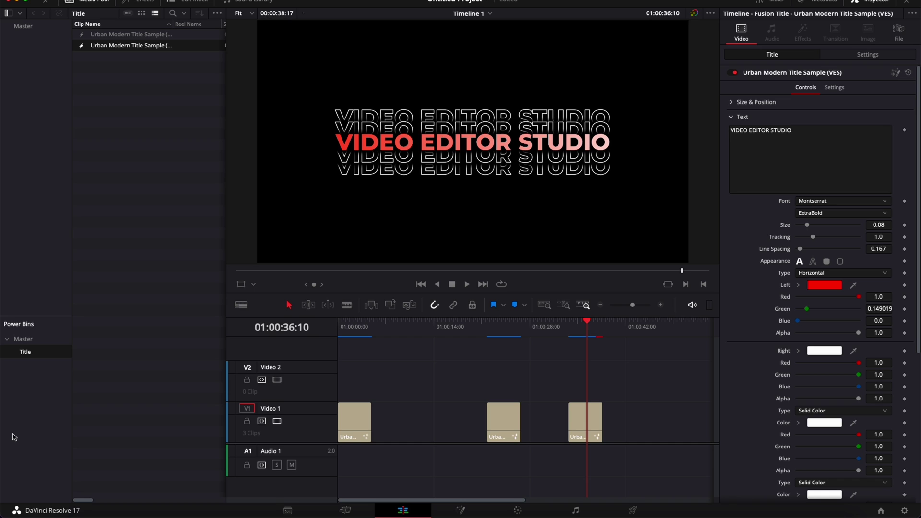
click(22, 353)
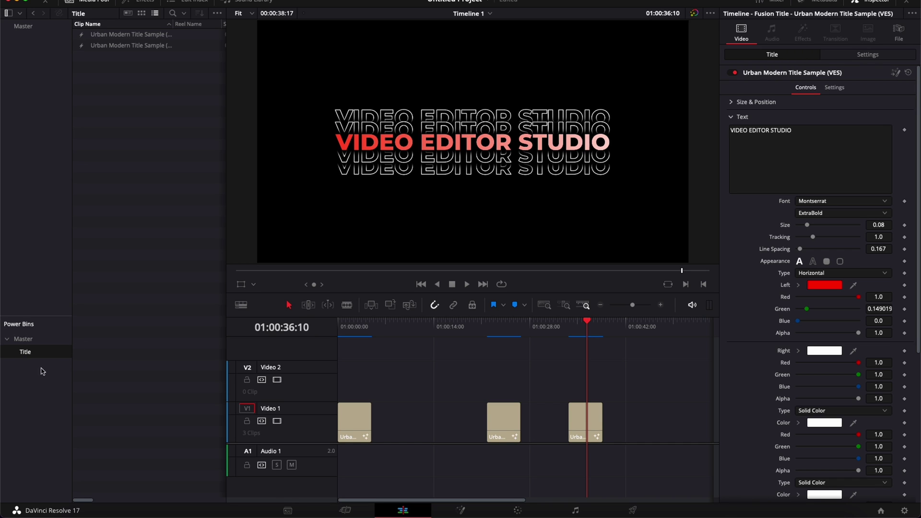
Step: In Finder, browse the Video Overlay subfolders from Cartoon FX to Lightleak & Flares, then select Video Overlay
click(30, 340)
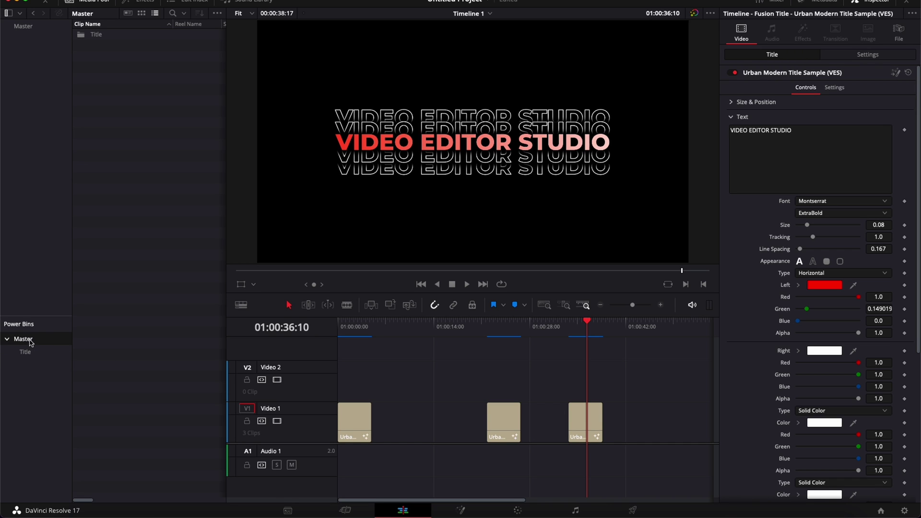
click(79, 514)
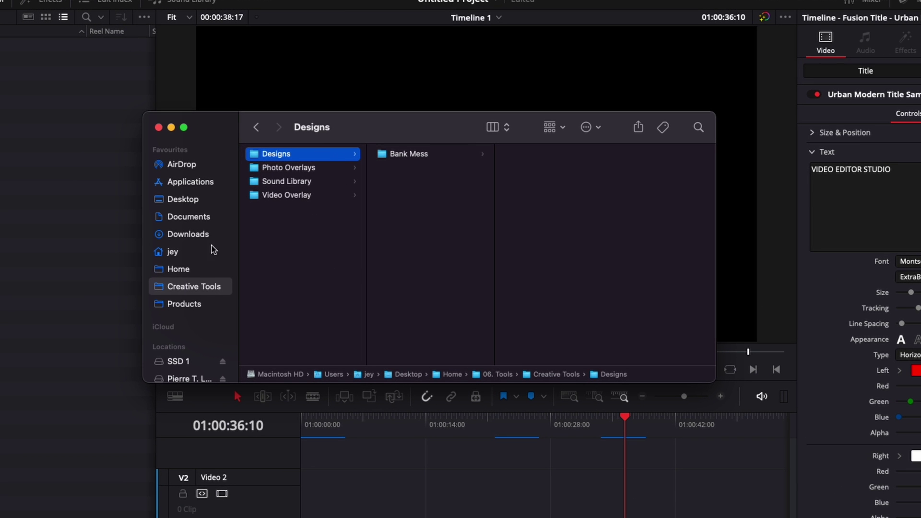
click(292, 197)
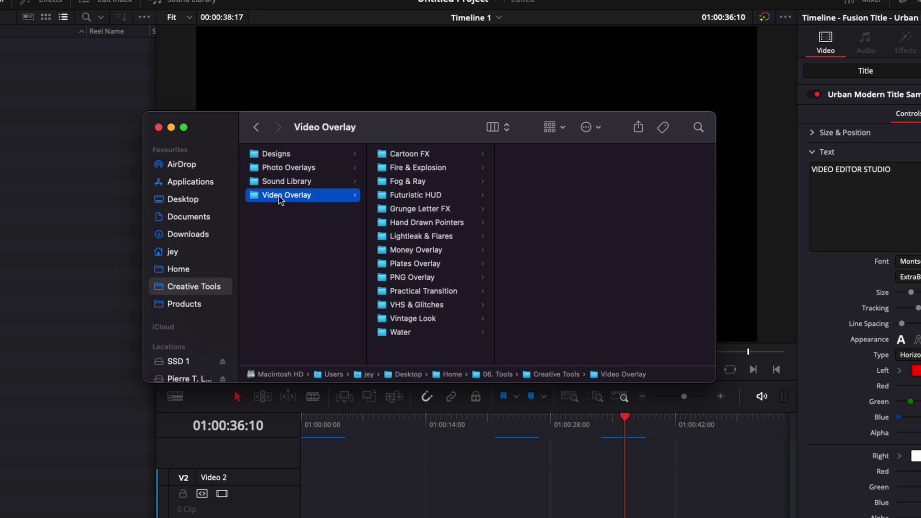
click(423, 154)
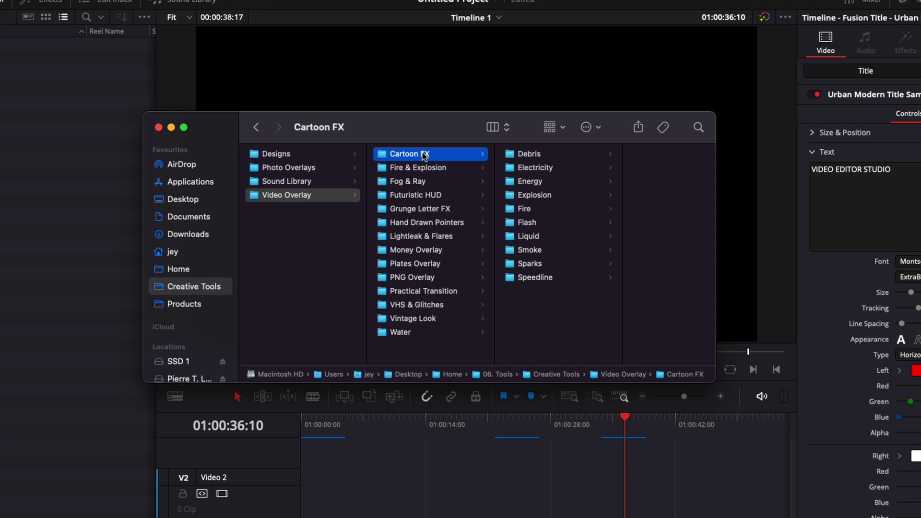
click(425, 169)
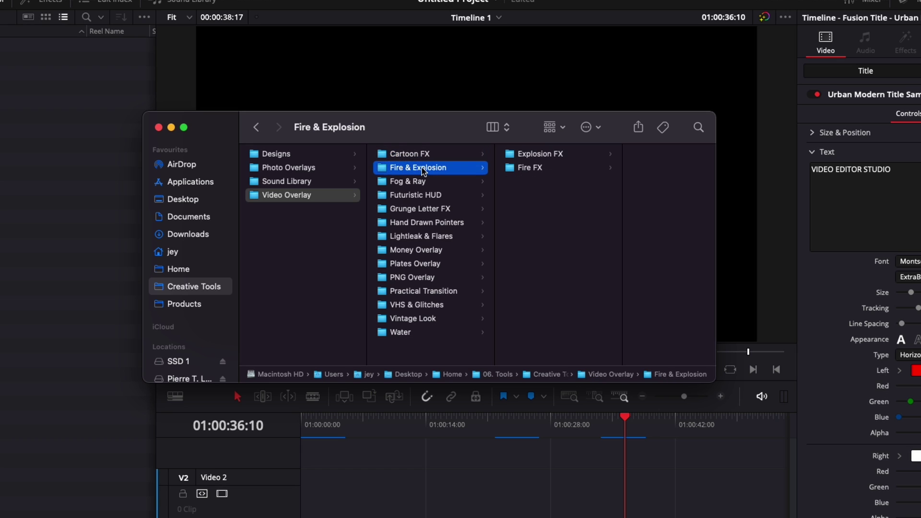
click(416, 183)
click(415, 195)
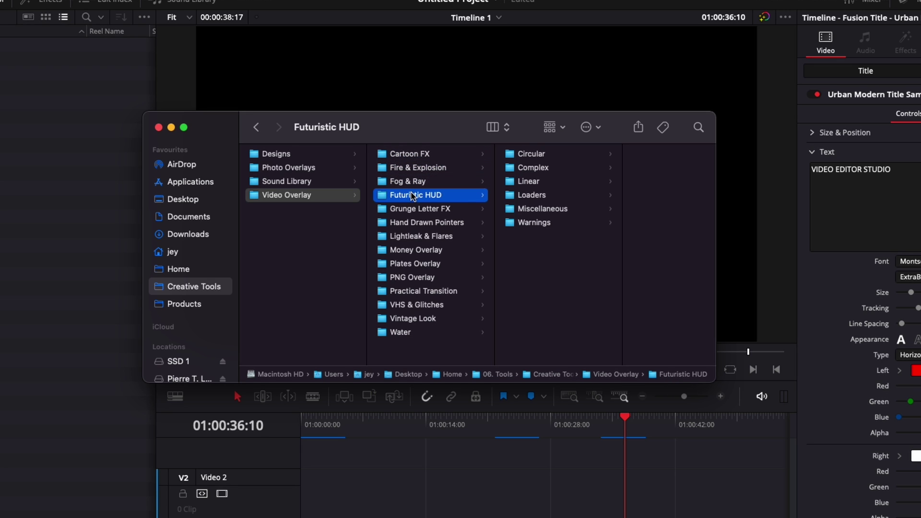
click(415, 208)
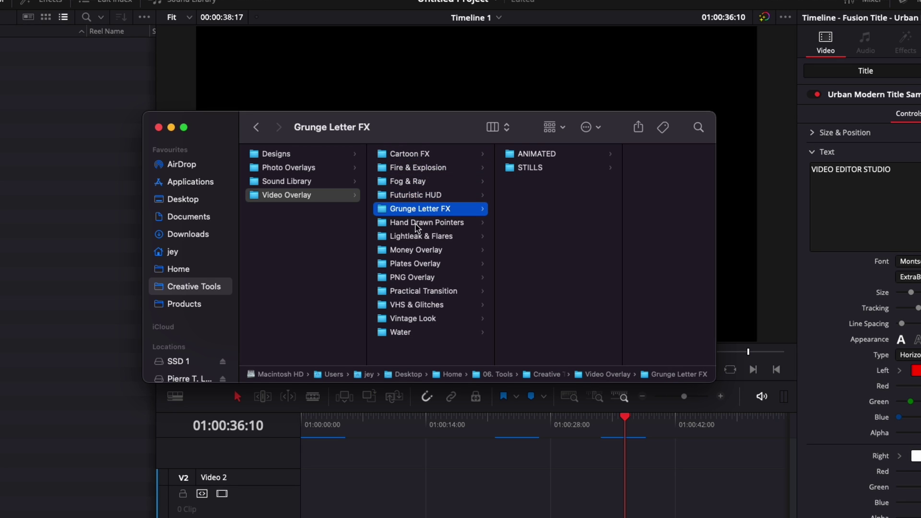
click(416, 224)
click(414, 238)
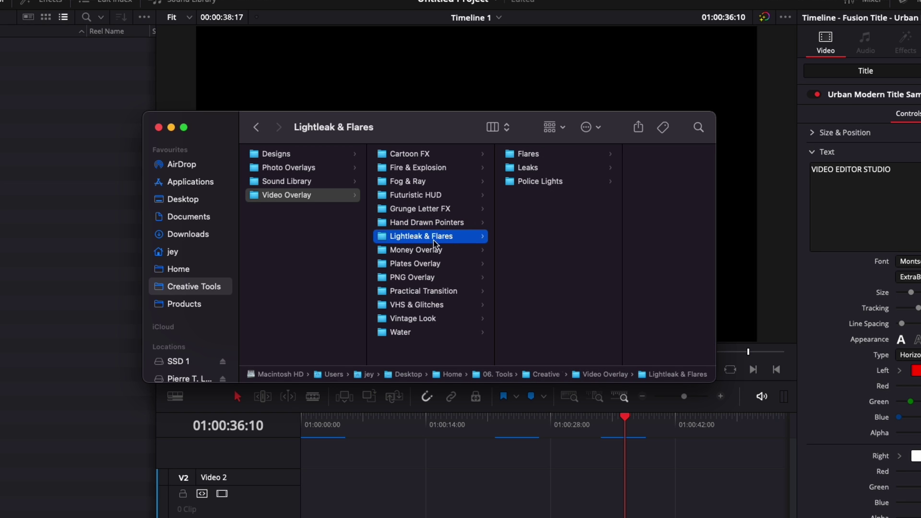
click(273, 198)
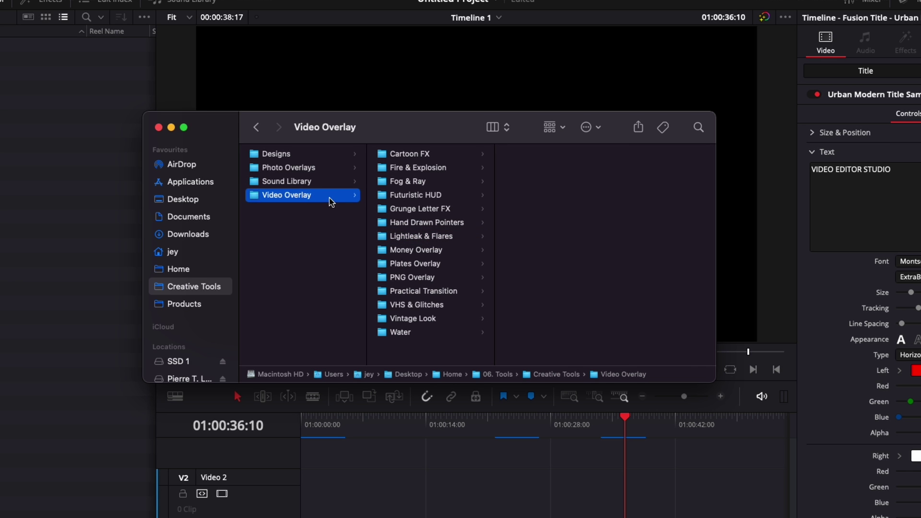
Step: Add the Video Overlay folder from Finder as a power bin under Master and expand its subfolders
drag(292, 197, 0, 445)
drag(18, 341, 18, 340)
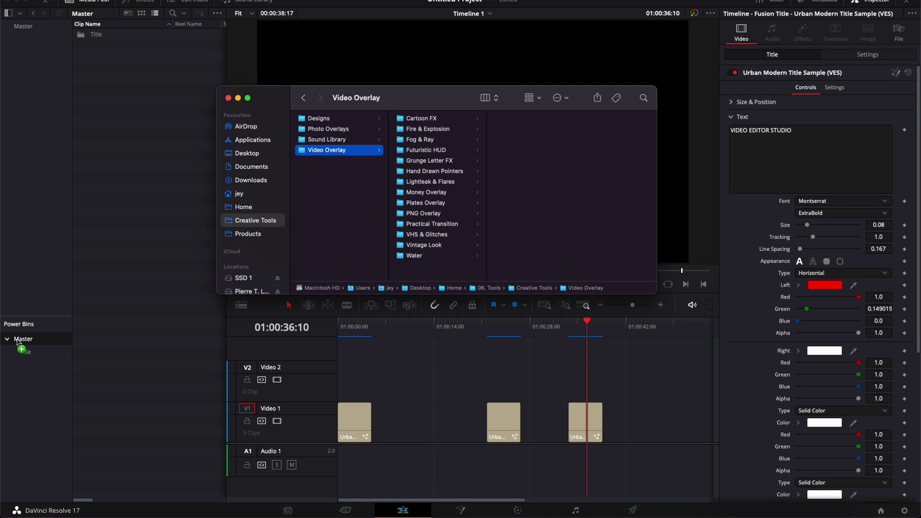
drag(18, 341, 18, 341)
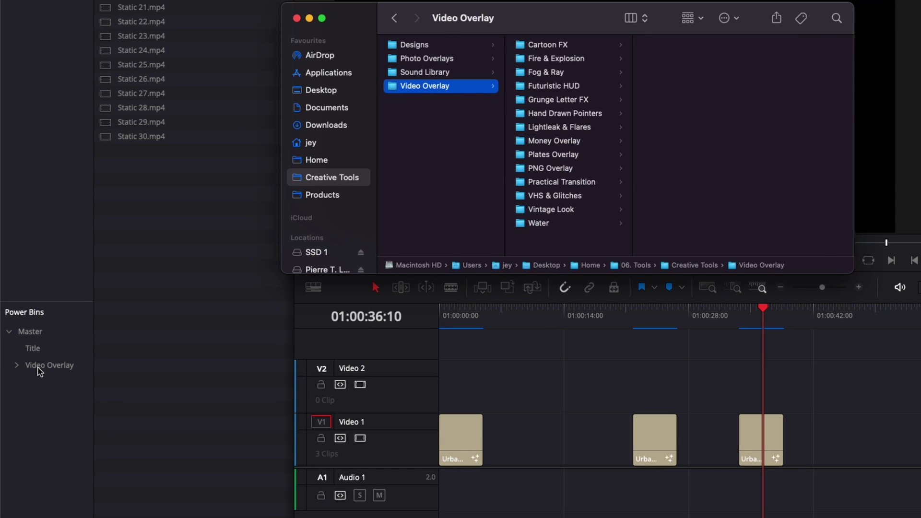
click(39, 369)
click(17, 365)
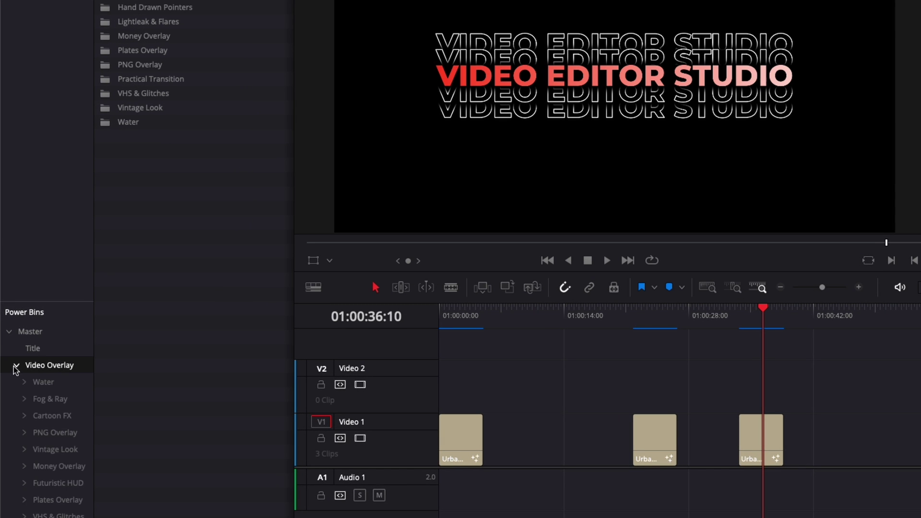
scroll(35, 398, down, 1)
scroll(34, 398, down, 1)
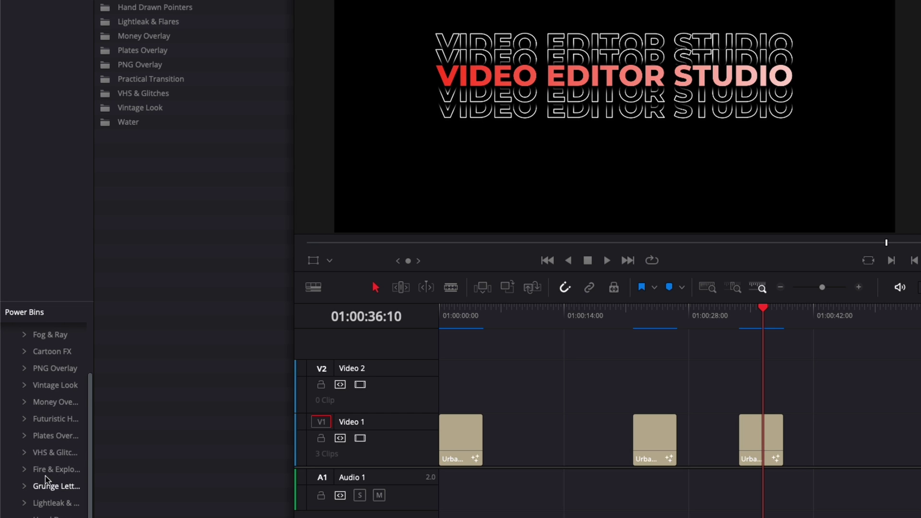
Step: Place Glitch 14.mov from VHS & Glitches > Glitches on track V2 and play it back
click(24, 452)
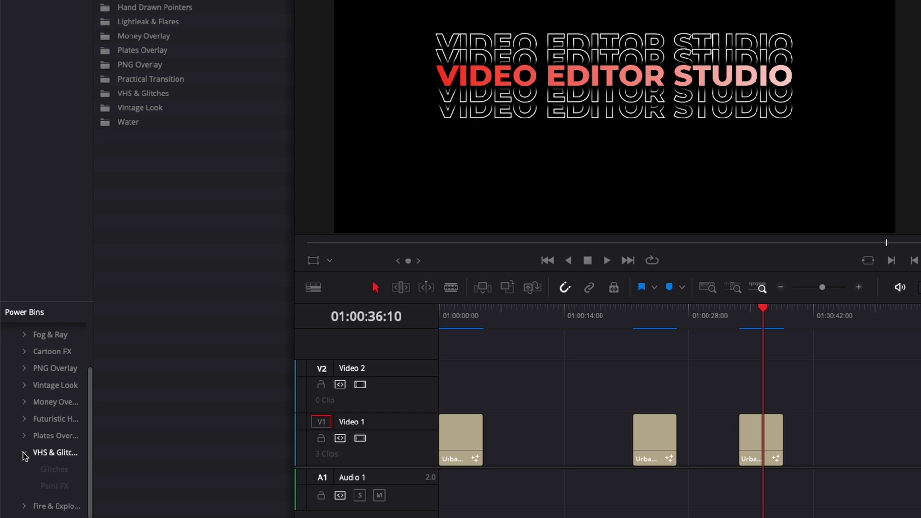
click(50, 470)
click(127, 123)
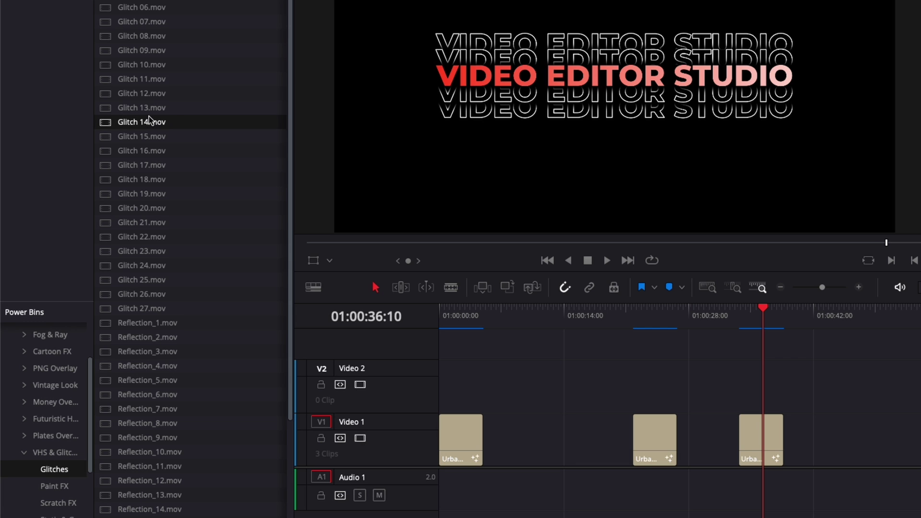
drag(128, 124, 790, 398)
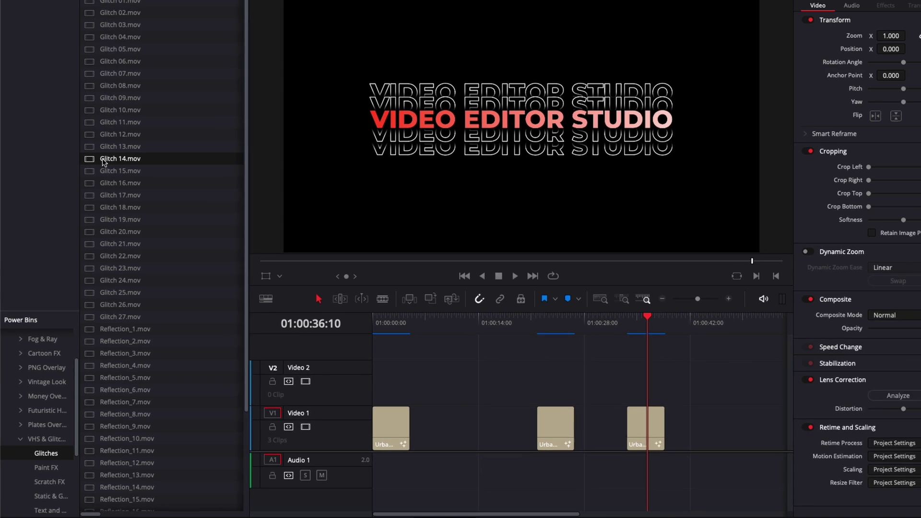
drag(608, 389, 608, 389)
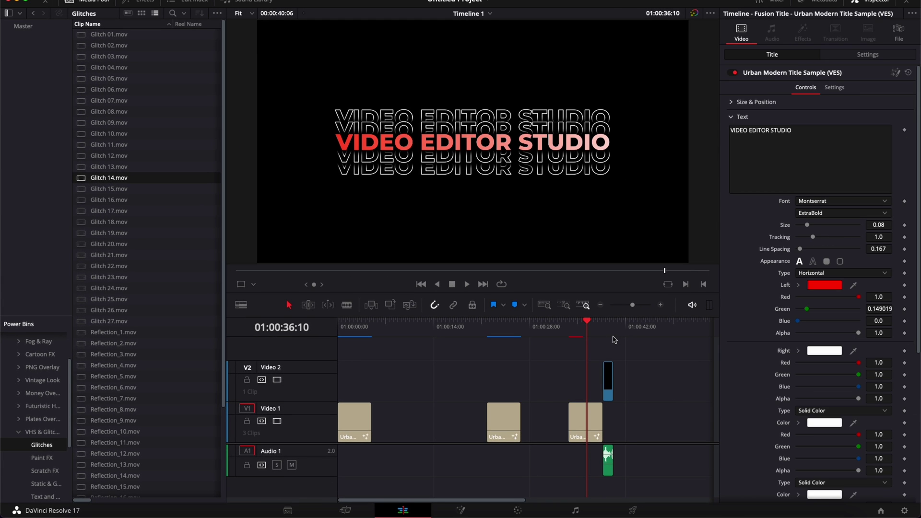
click(604, 322)
key(space)
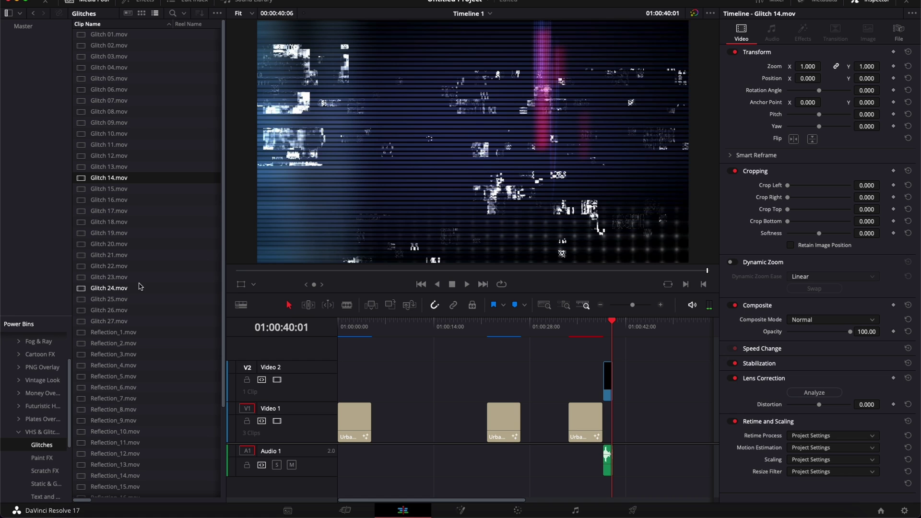
scroll(57, 417, up, 3)
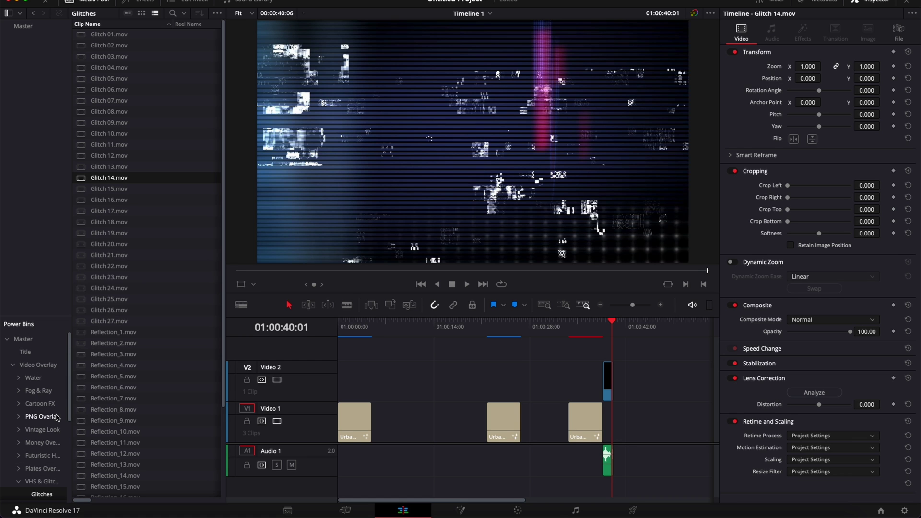
Step: Collapse Video Overlay, then drag 1. Cinematic SFX from Finder's Sound Library onto Master
click(13, 368)
click(79, 503)
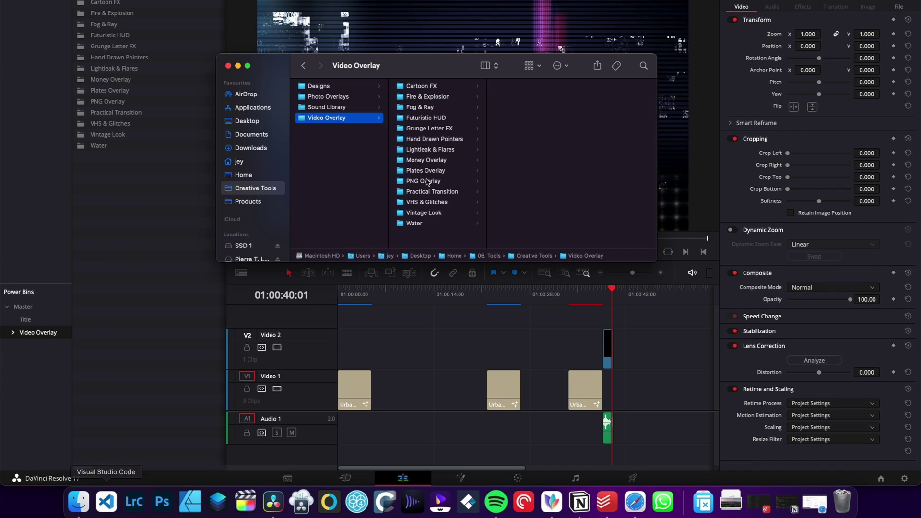
key(Up)
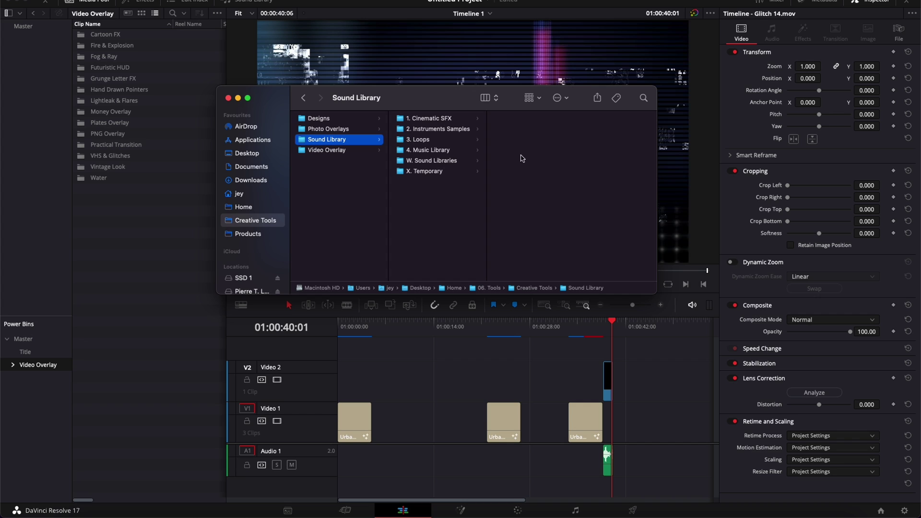
click(439, 120)
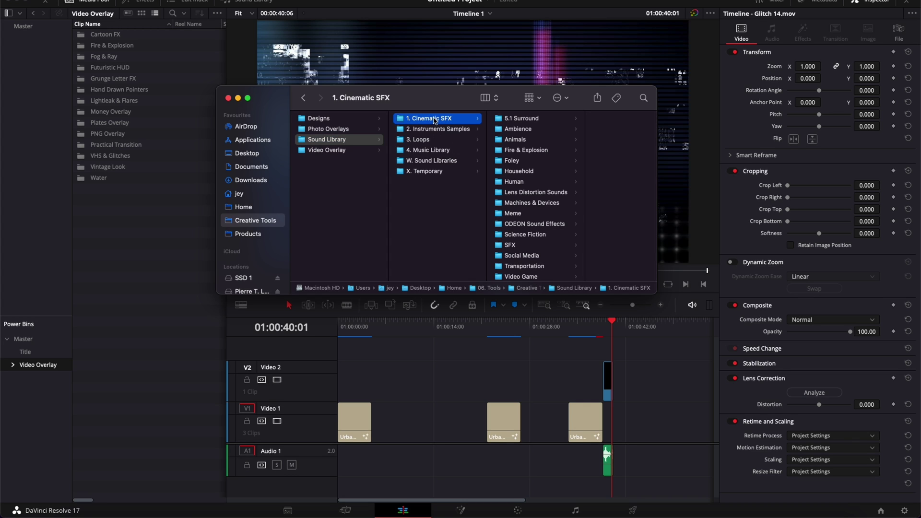
drag(434, 120, 20, 341)
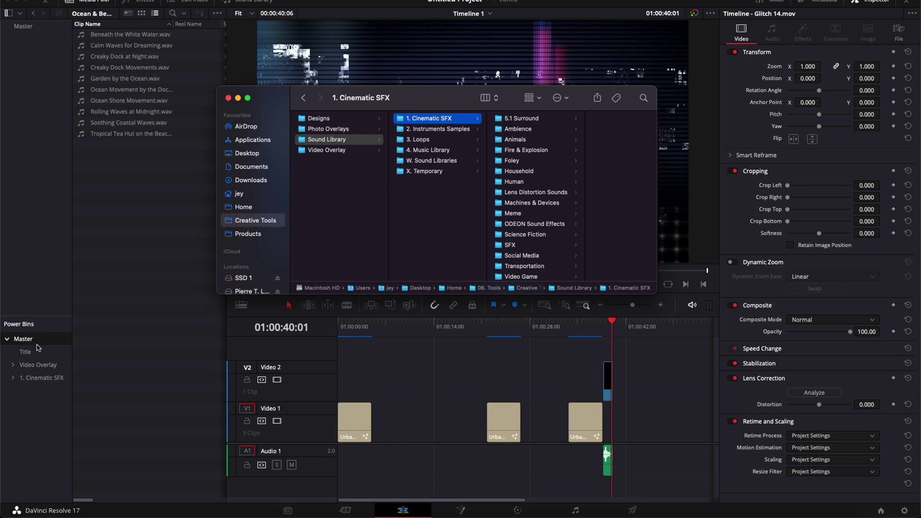
Step: Minimize Finder, view the Video Overlay bin, then list the Master bin's clips
click(238, 99)
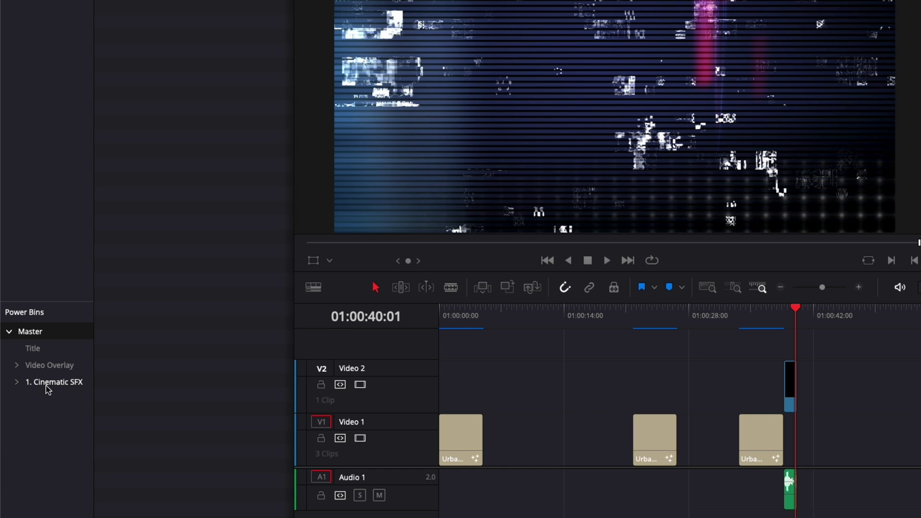
click(50, 367)
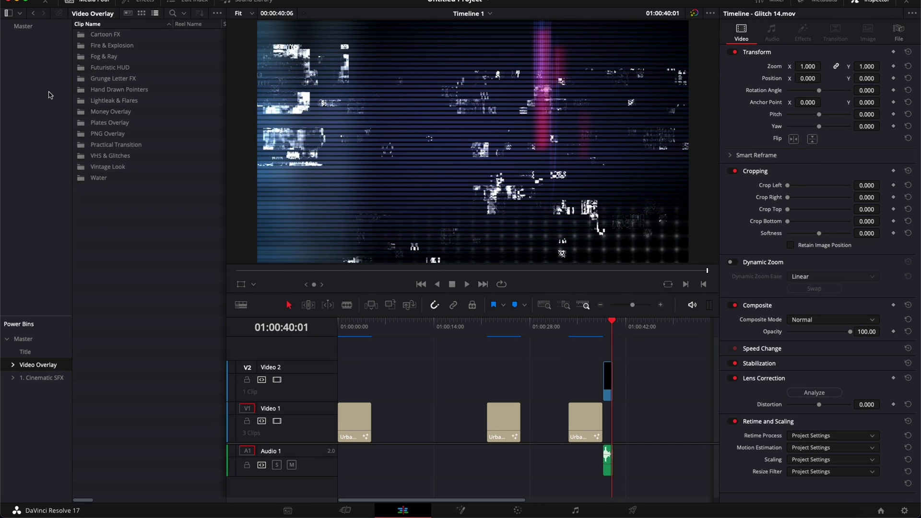
click(48, 94)
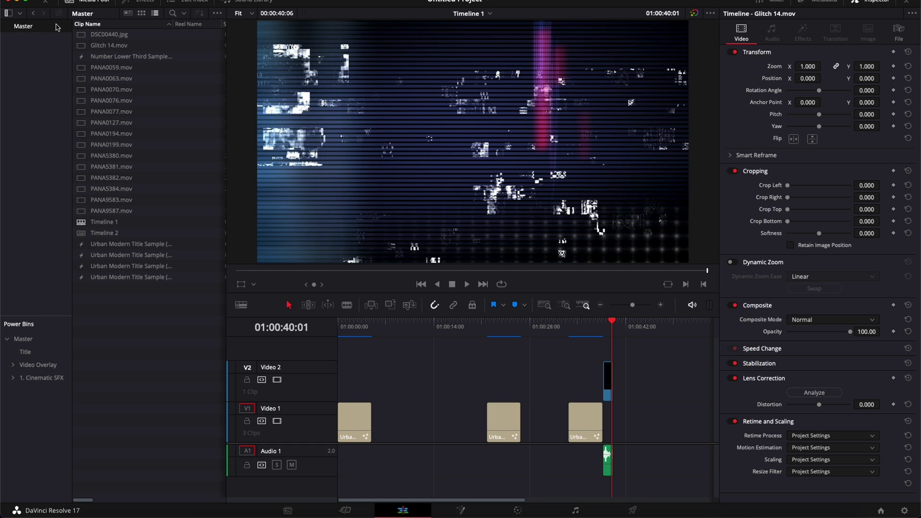
Step: Move the Finder window aside, return to Resolve, and put the playhead on the title at 01:00:24:12
click(79, 514)
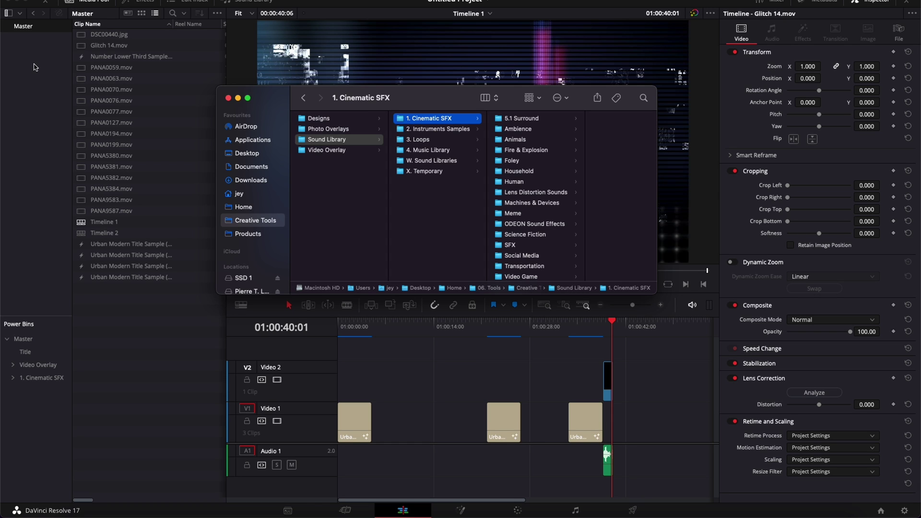
click(33, 331)
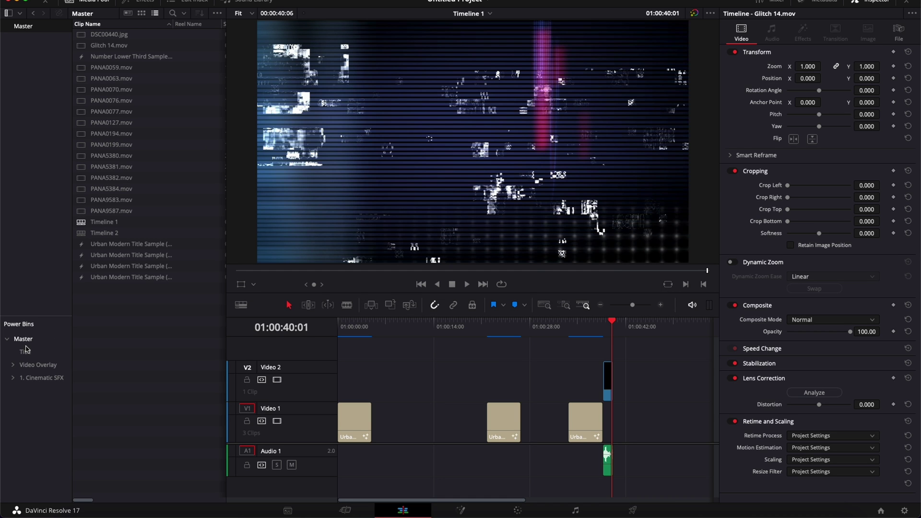
click(78, 514)
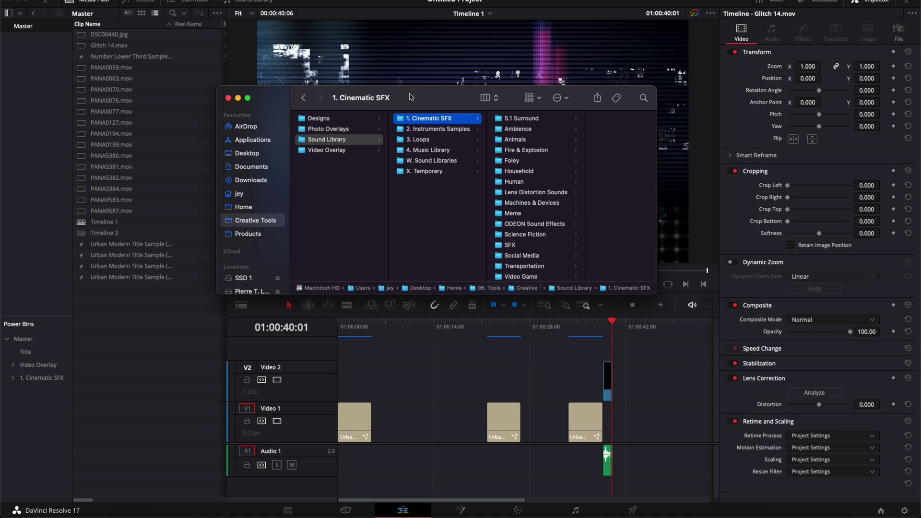
drag(456, 108, 572, 100)
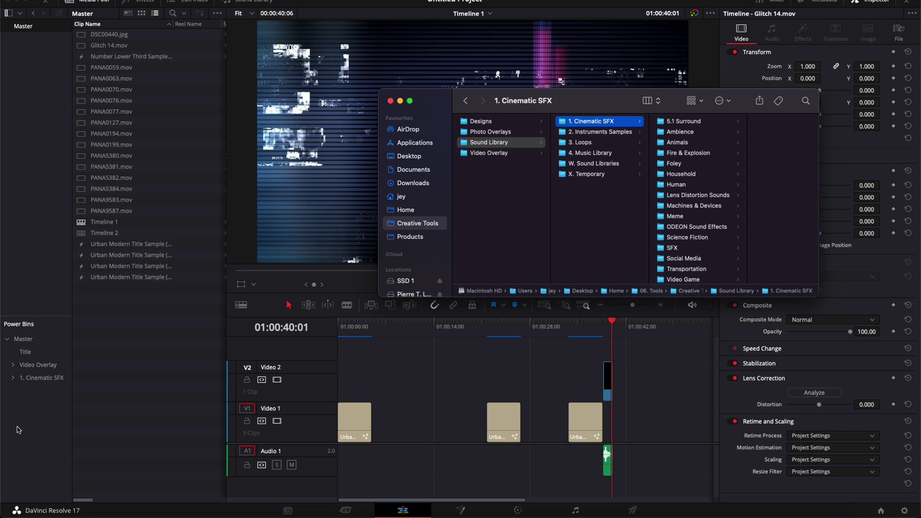
click(420, 401)
drag(508, 339, 505, 336)
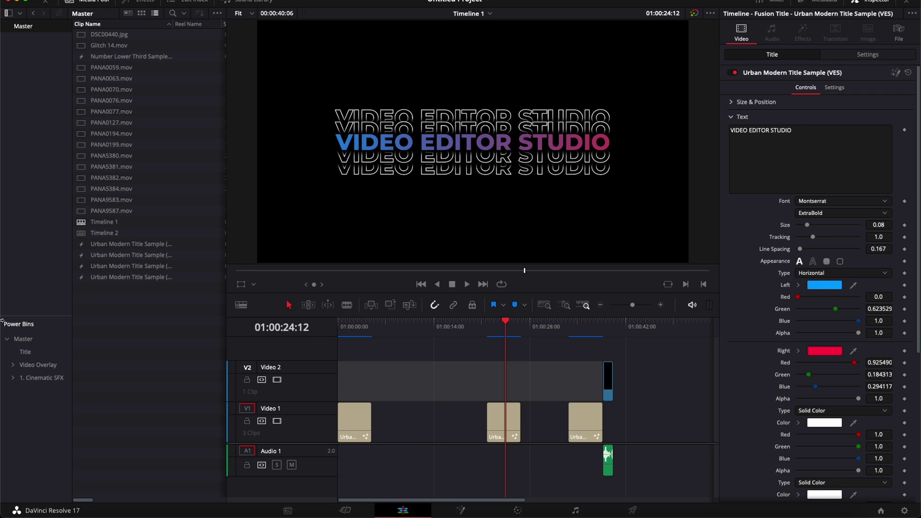
Step: Review the Title bin's two title clips, then display the Video Overlay bin's folders
click(25, 352)
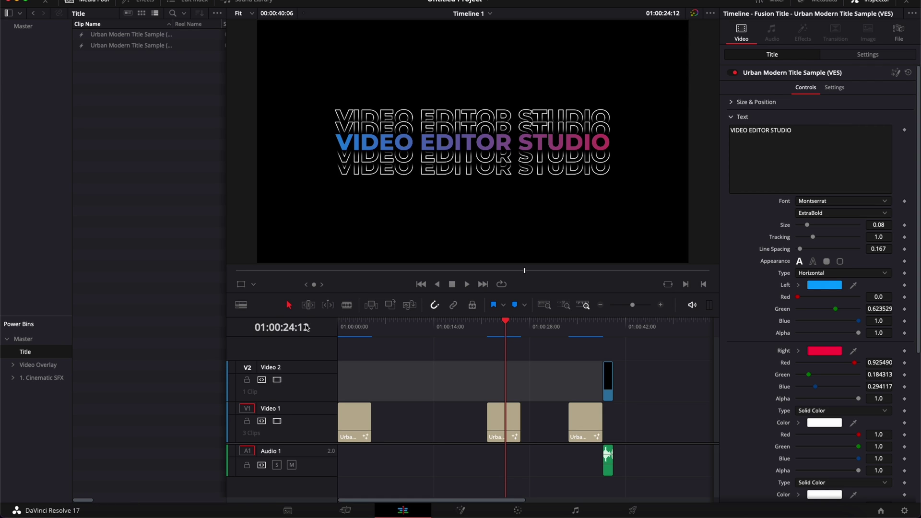
click(38, 365)
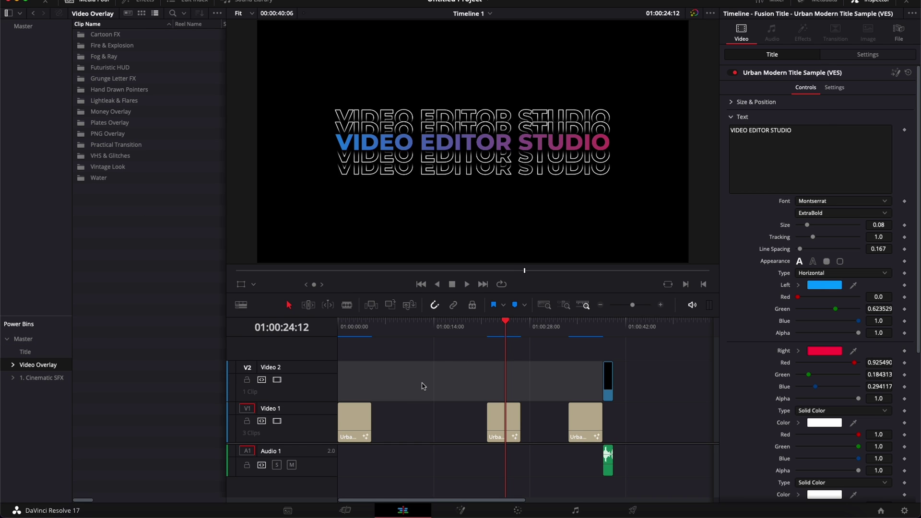